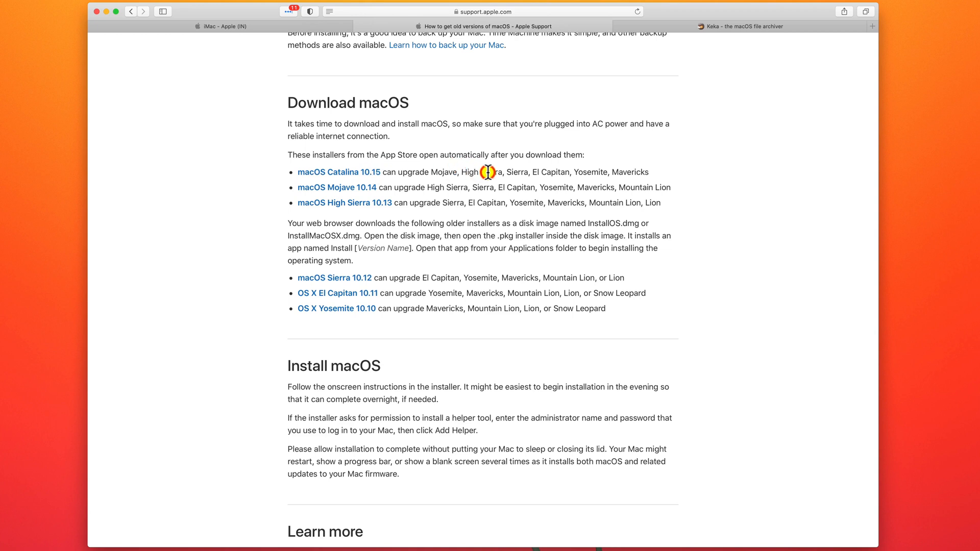
- Open the macOS Catalina 10.15 App Store listing from the support page and return to the page
left_click(369, 172)
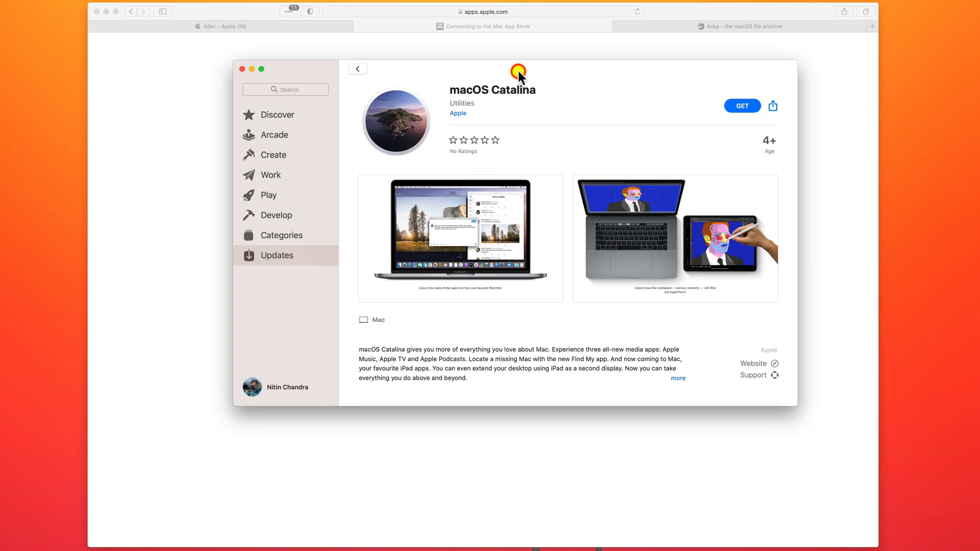
left_click_drag(518, 72, 623, 147)
left_click(531, 102)
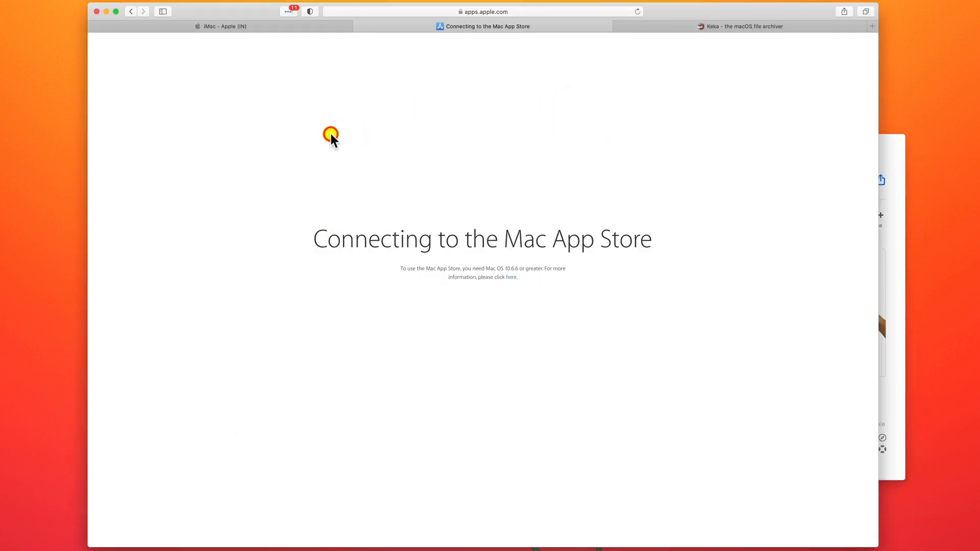
scroll(330, 131, "left", 5)
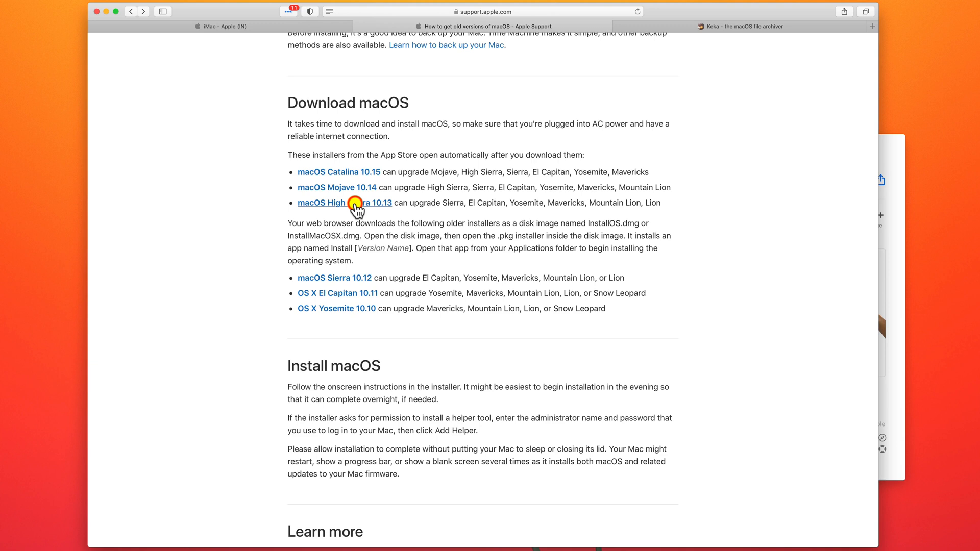
- Open the macOS High Sierra 10.13 App Store listing from the support page and return to the page
left_click(356, 204)
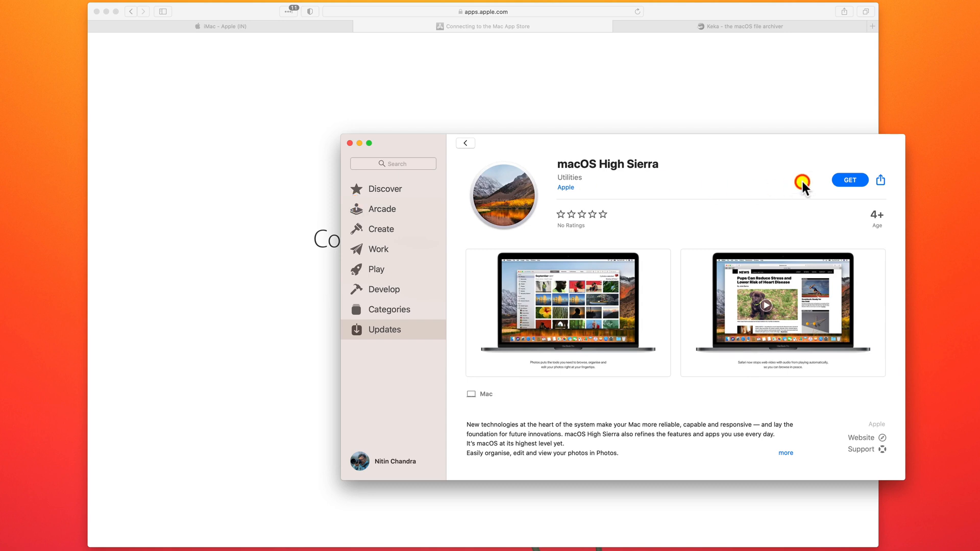
left_click(619, 69)
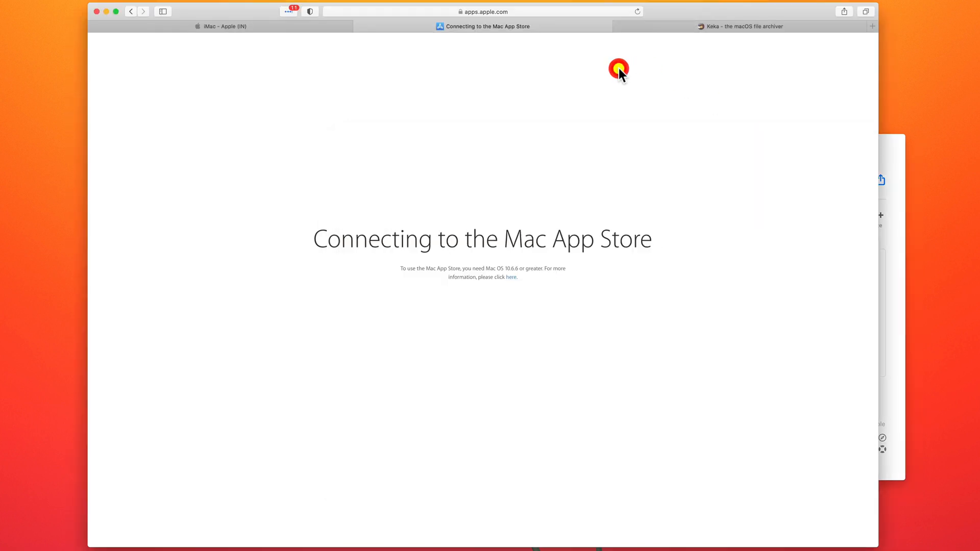
scroll(439, 118, "left", 5)
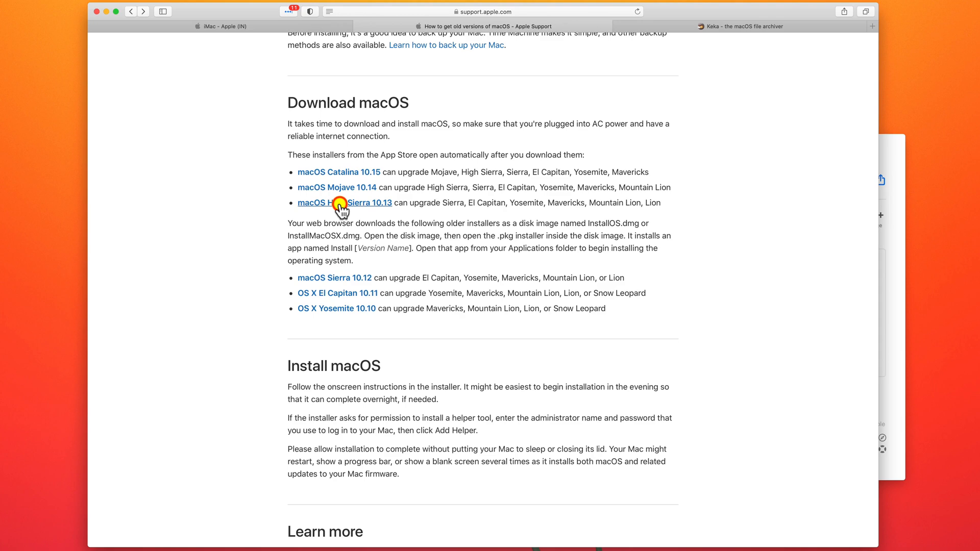
- Read through the support page on getting old versions of macOS
scroll(340, 206, "down", 5)
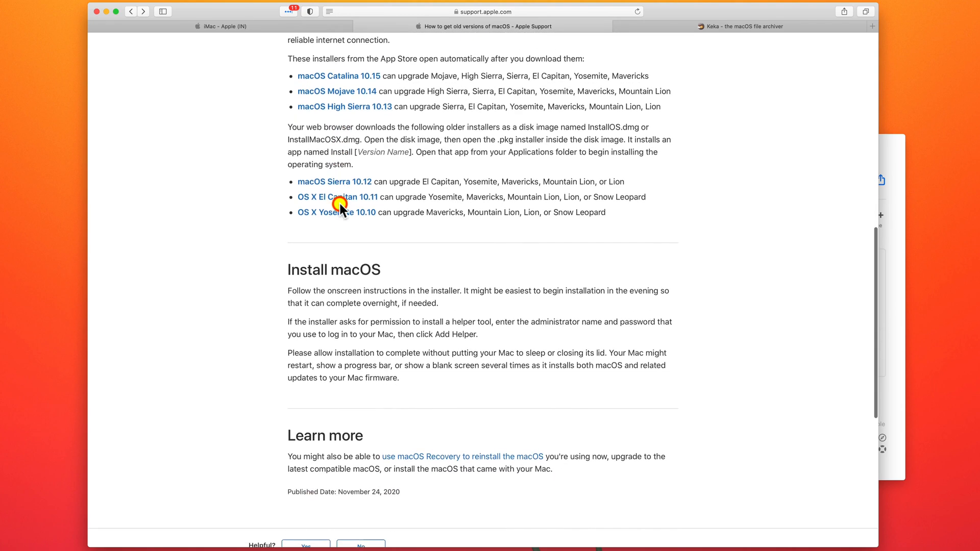
scroll(339, 203, "up", 10)
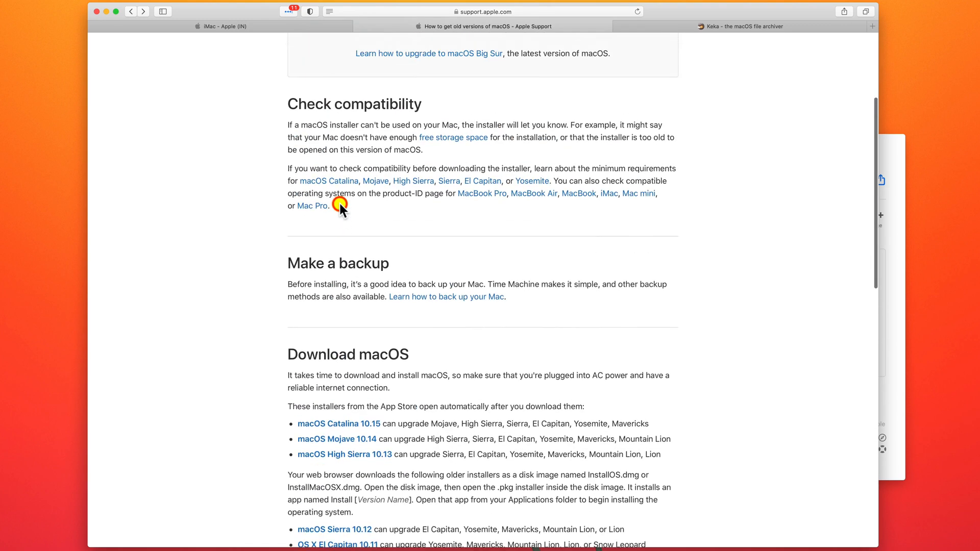
scroll(339, 204, "up", 4)
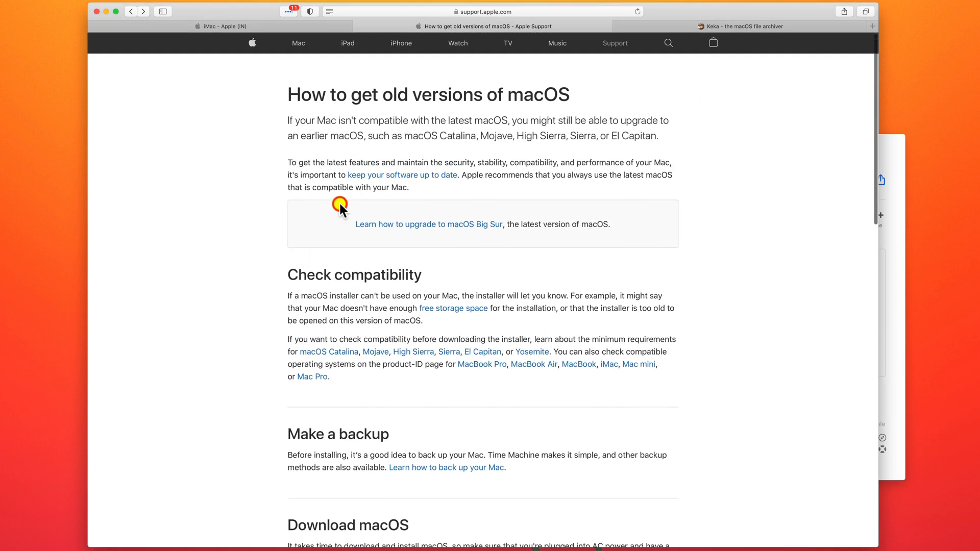
scroll(339, 203, "down", 2)
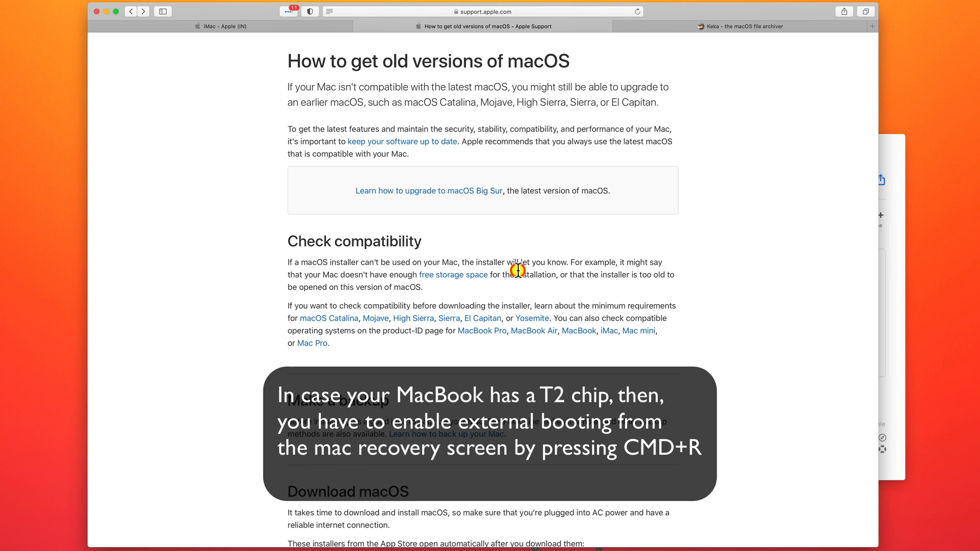
scroll(489, 291, "up", 2)
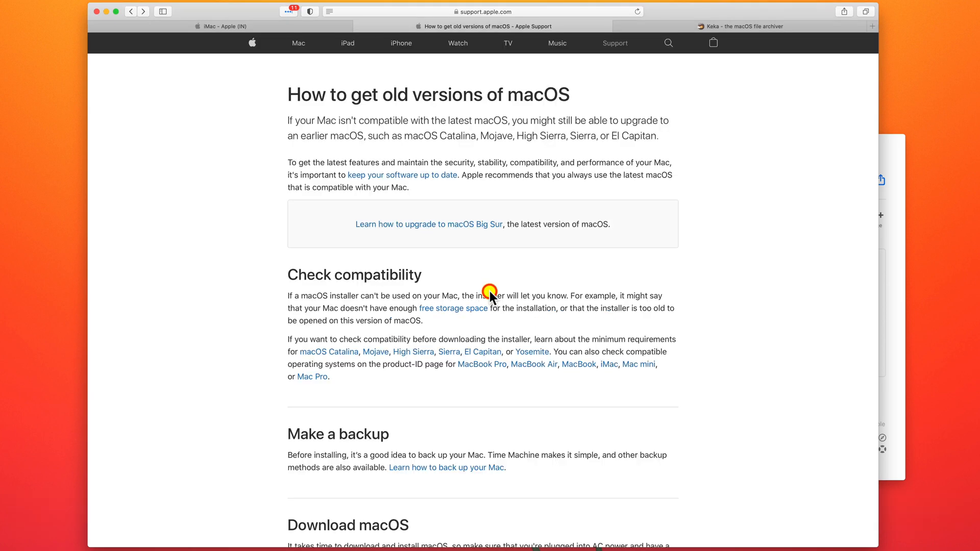
scroll(529, 330, "down", 5)
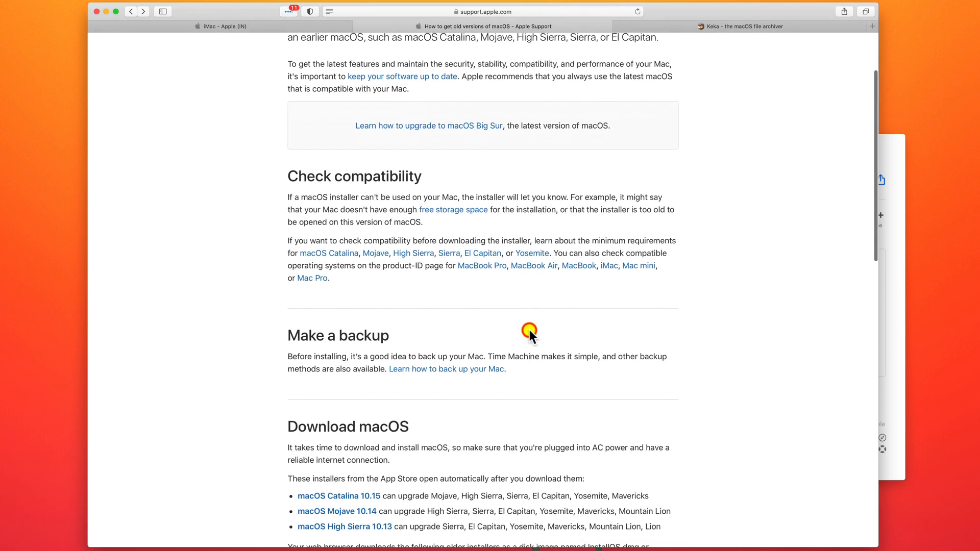
scroll(529, 330, "down", 5)
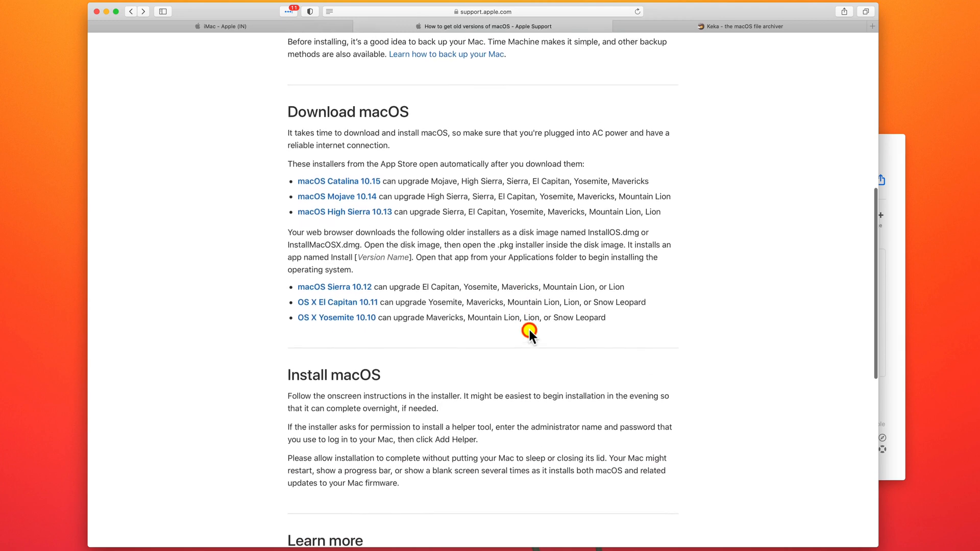
scroll(529, 330, "down", 2)
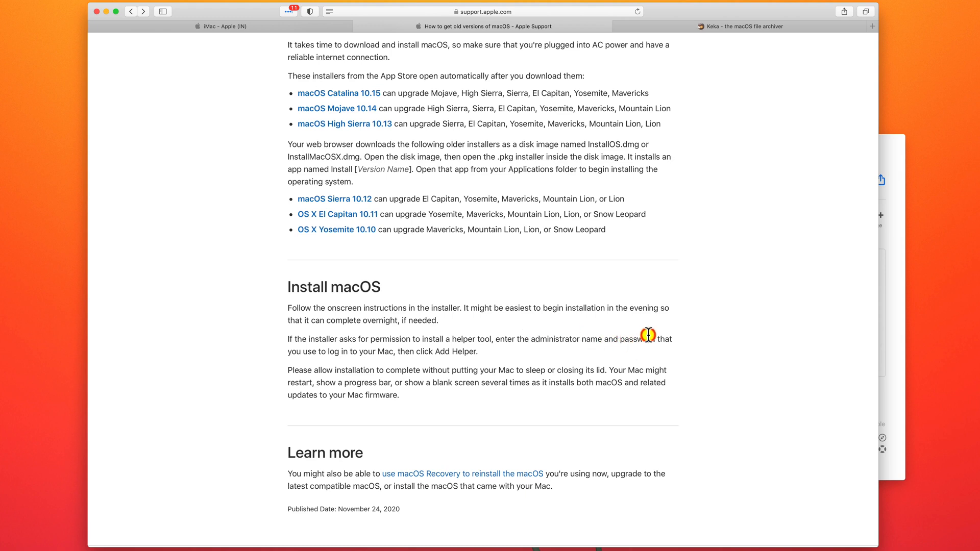
- Try to download macOS High Sierra from its App Store listing and dismiss the alert
left_click(890, 339)
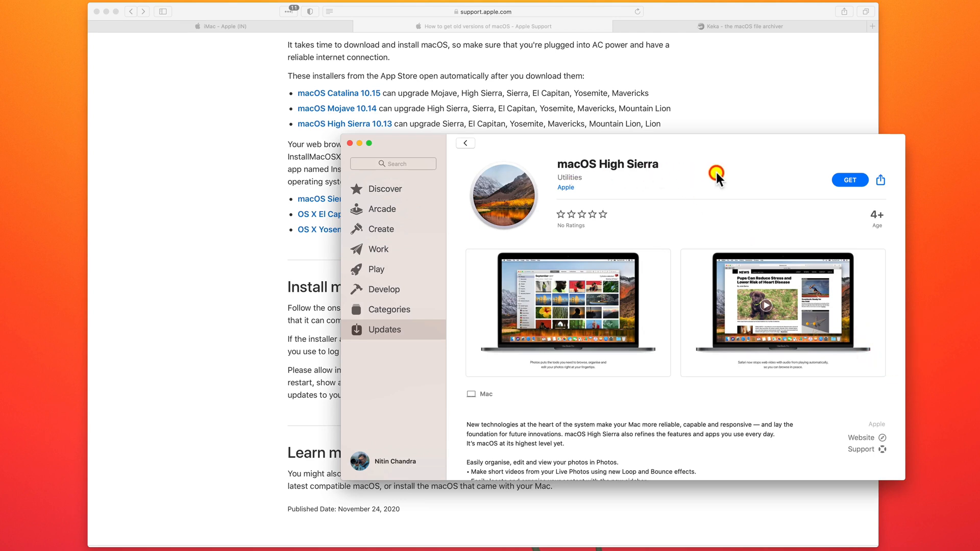
left_click(844, 180)
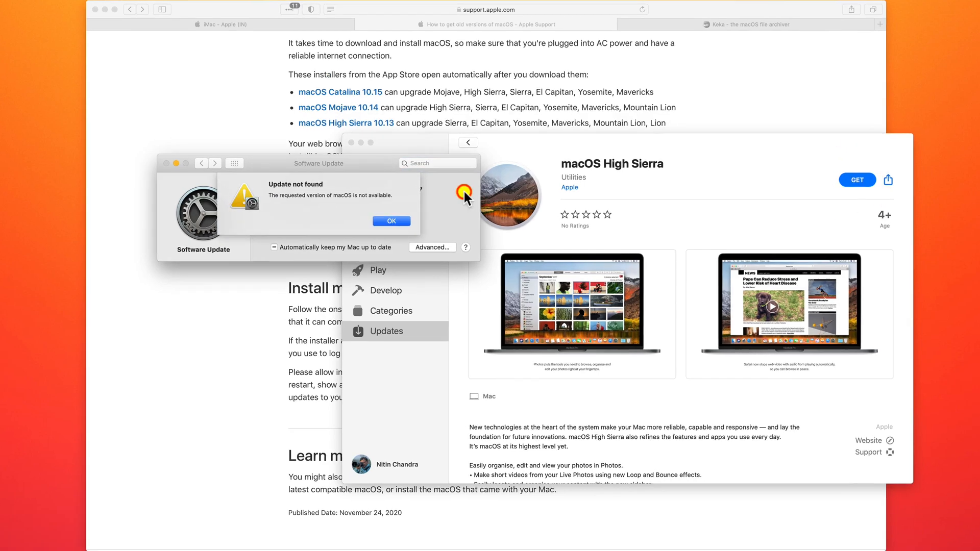
left_click(388, 220)
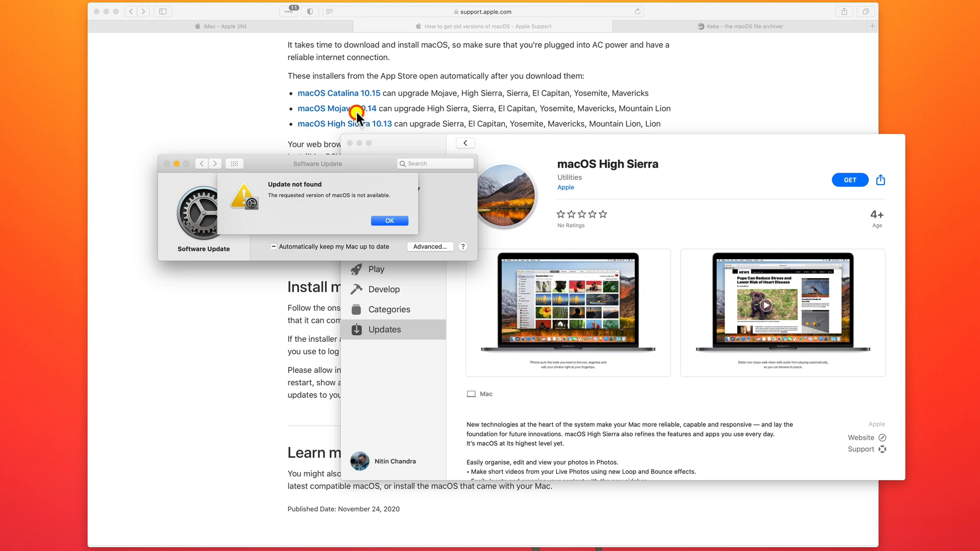
left_click(375, 219)
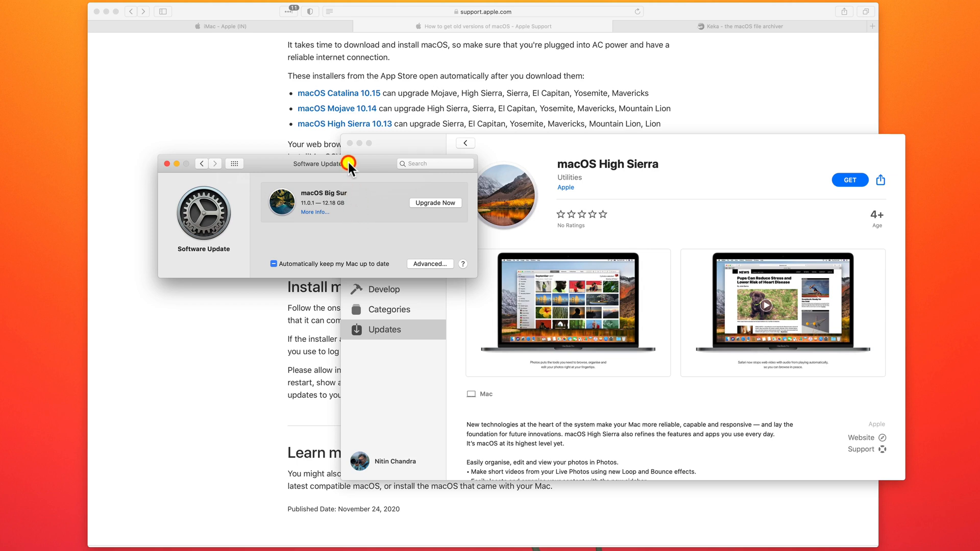
- Quit Software Update and the App Store
key("super")
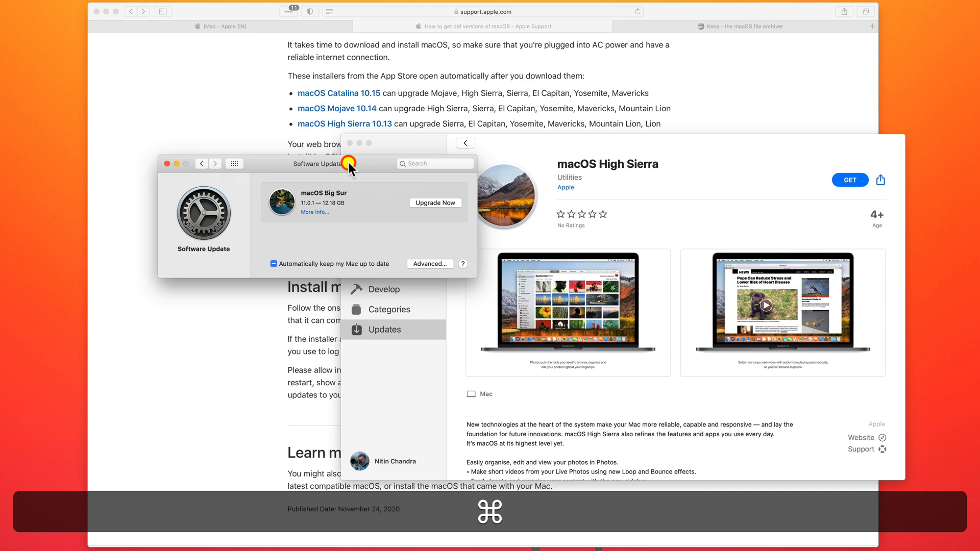
key("super+q")
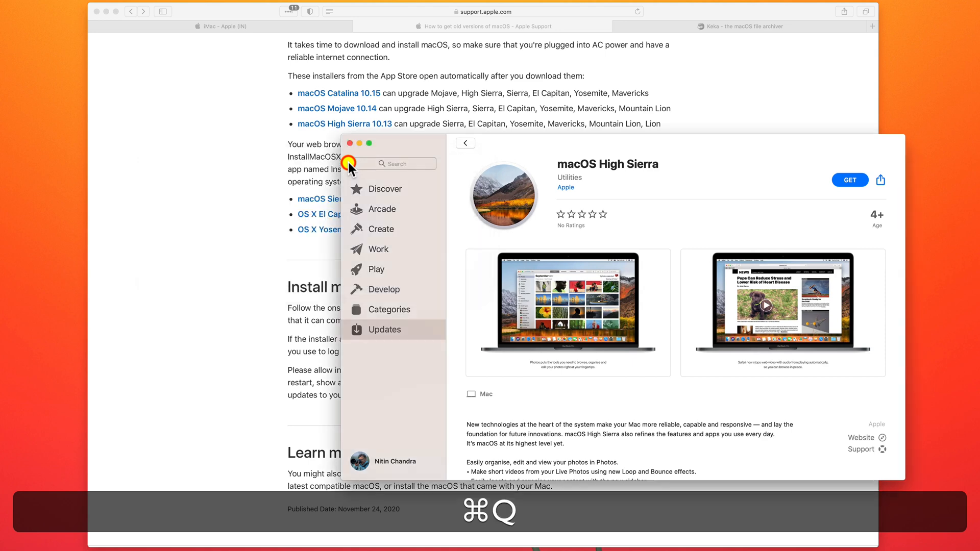
left_click(275, 212)
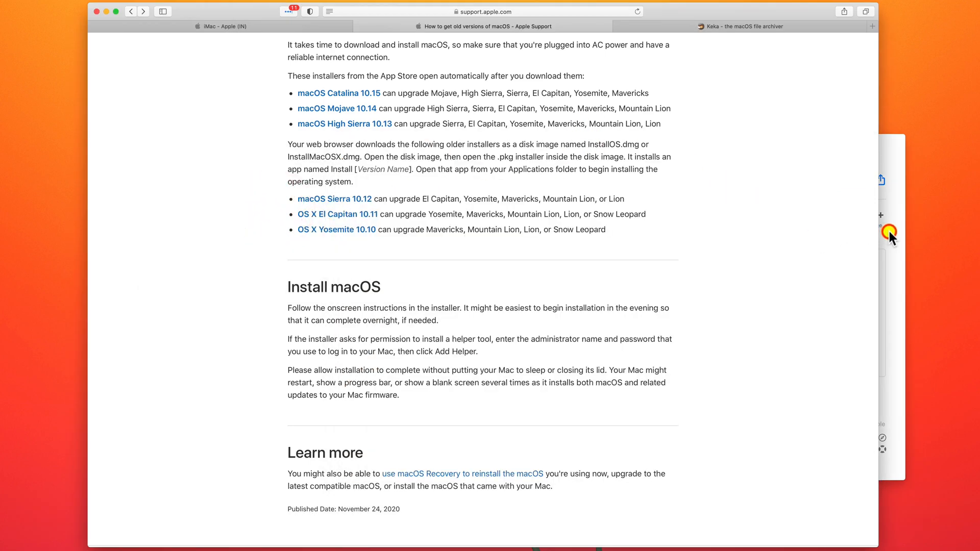
left_click(889, 232)
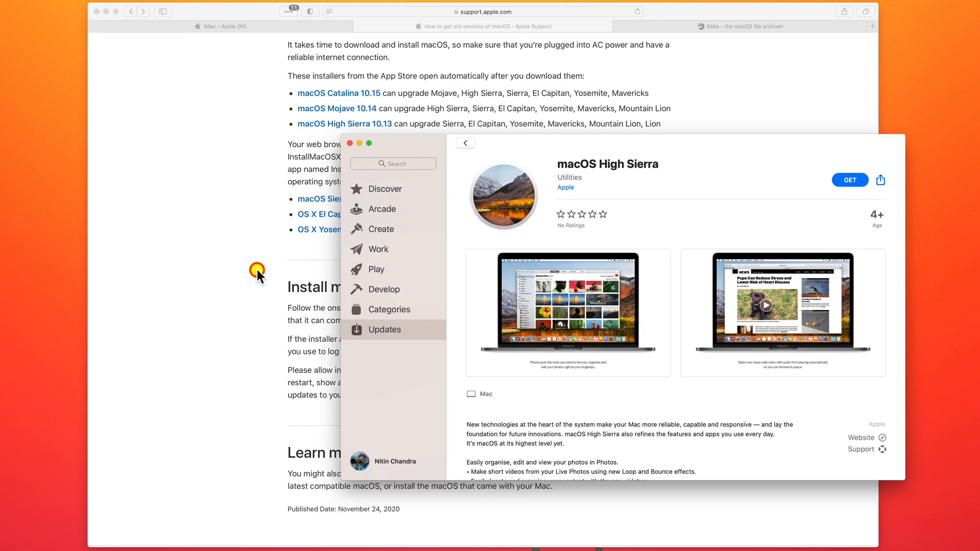
left_click(712, 186)
key("super+q")
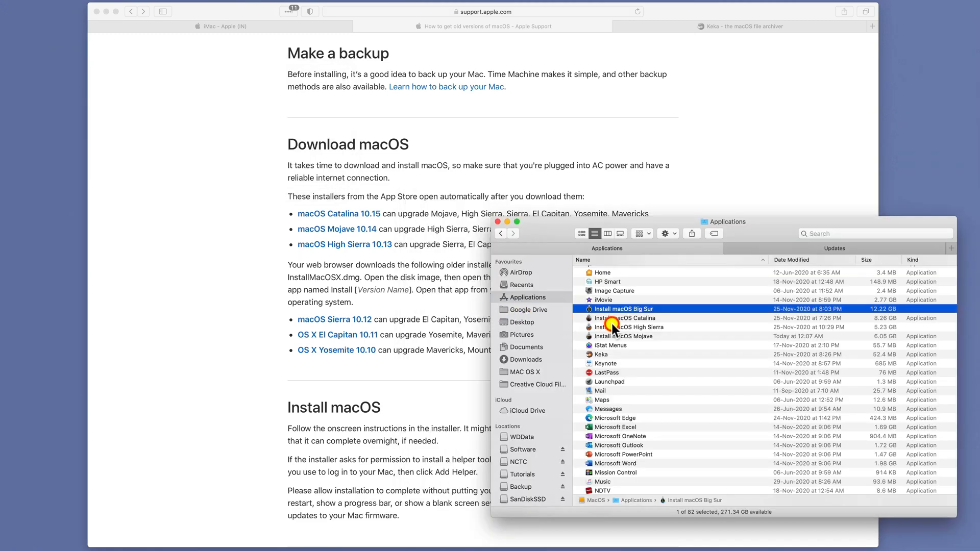
- Open the Install macOS High Sierra app from the Applications folder
left_click(648, 337, "shift")
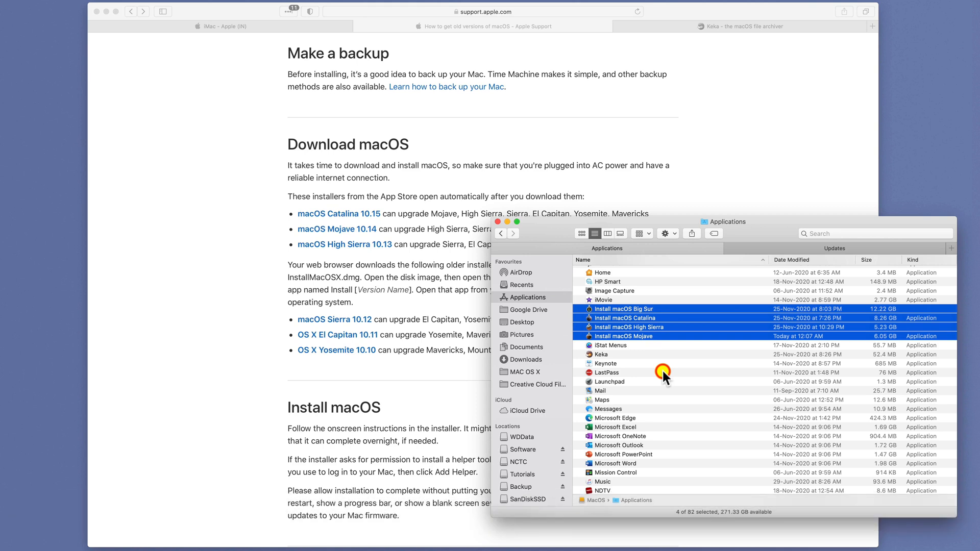
left_click(663, 370)
left_click(651, 338)
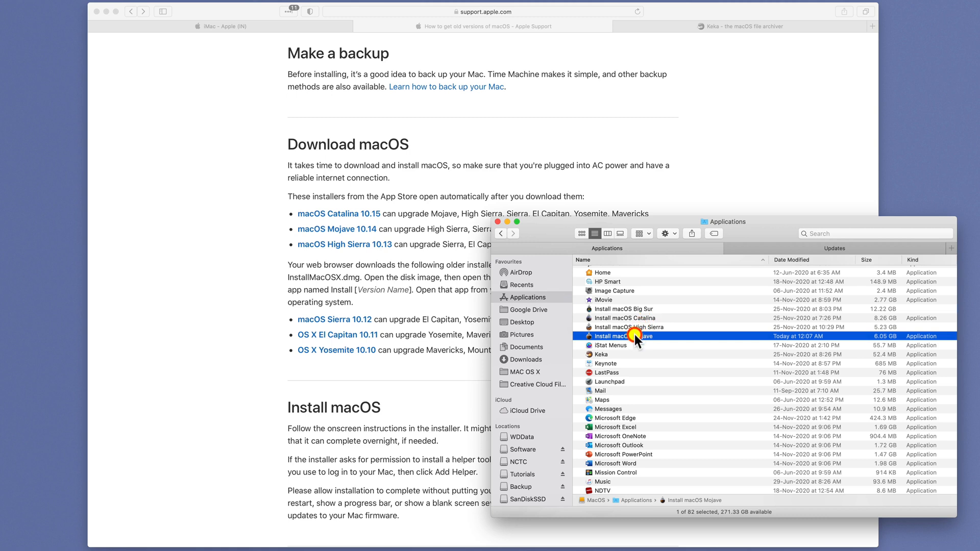
left_click(635, 326)
right_click(635, 326)
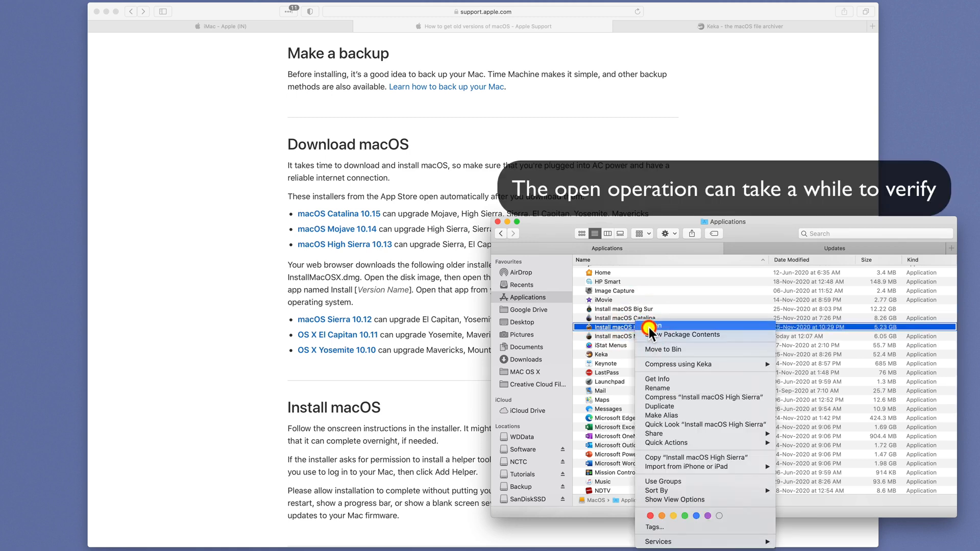
left_click(649, 327)
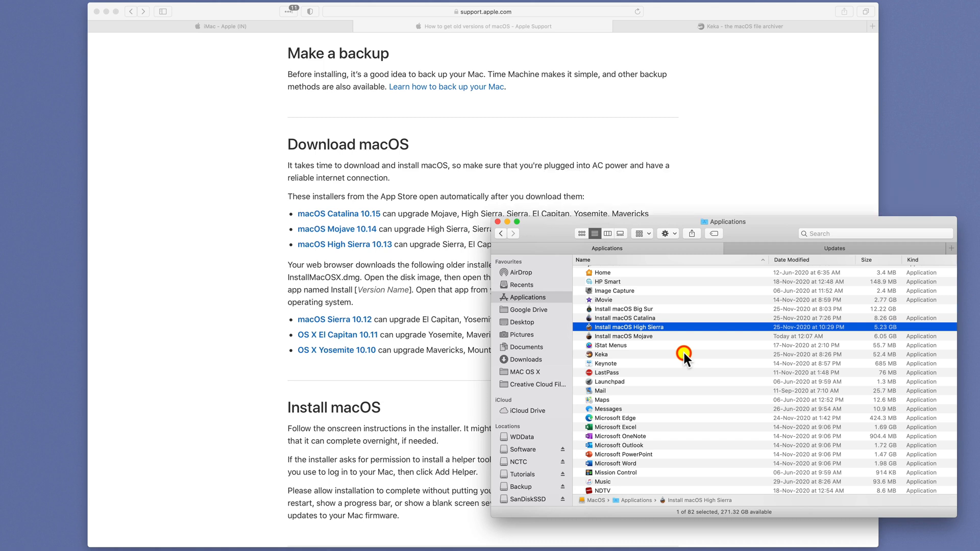
- Switch to the Keka website tab and launch Keka through Spotlight search
left_click(468, 388)
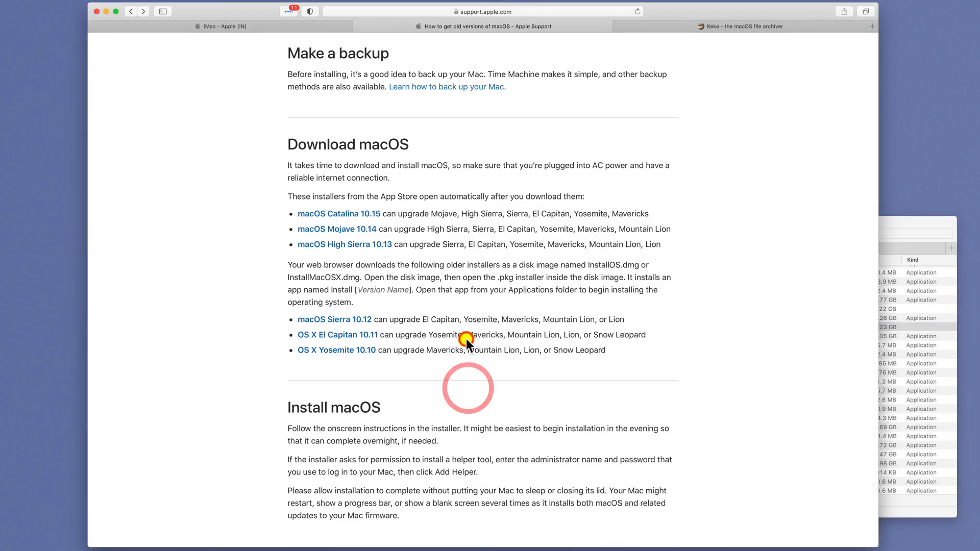
left_click(728, 26)
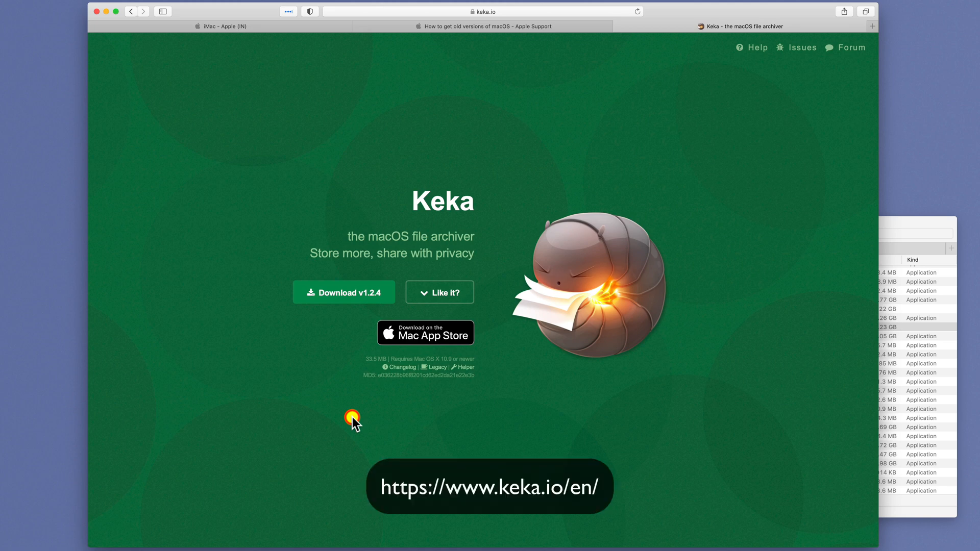
key("super+space")
type("keka")
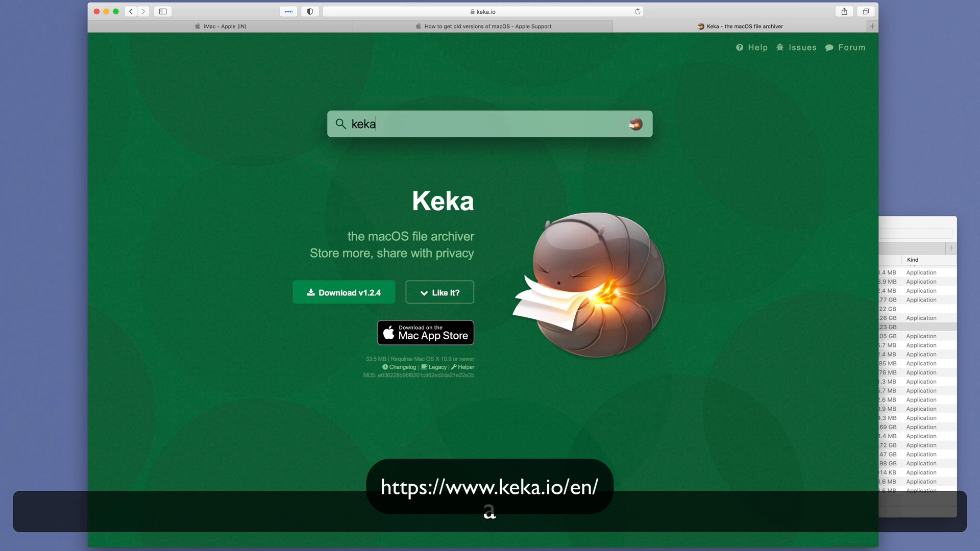
key("Return")
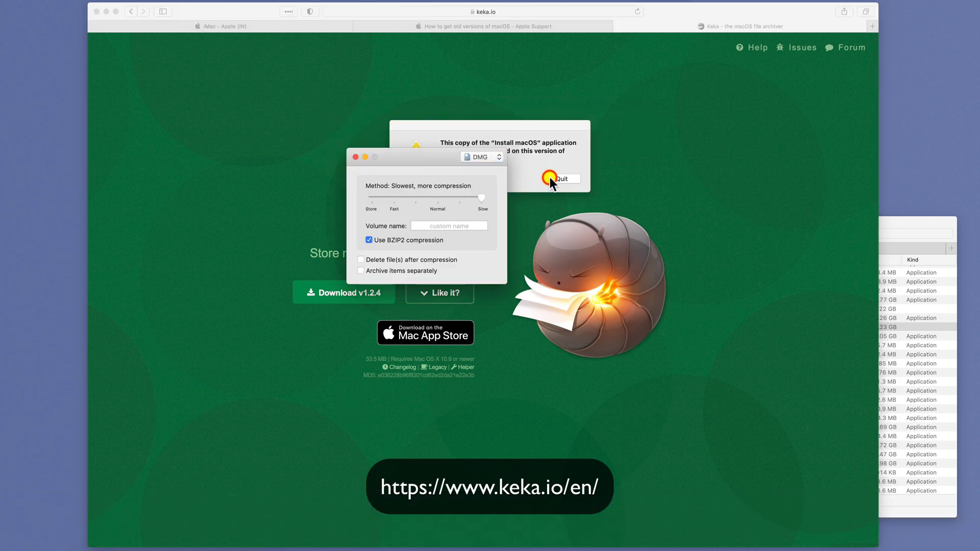
- Quit the High Sierra installer app from its alert and select Install macOS High Sierra in the Applications folder
left_click(551, 178)
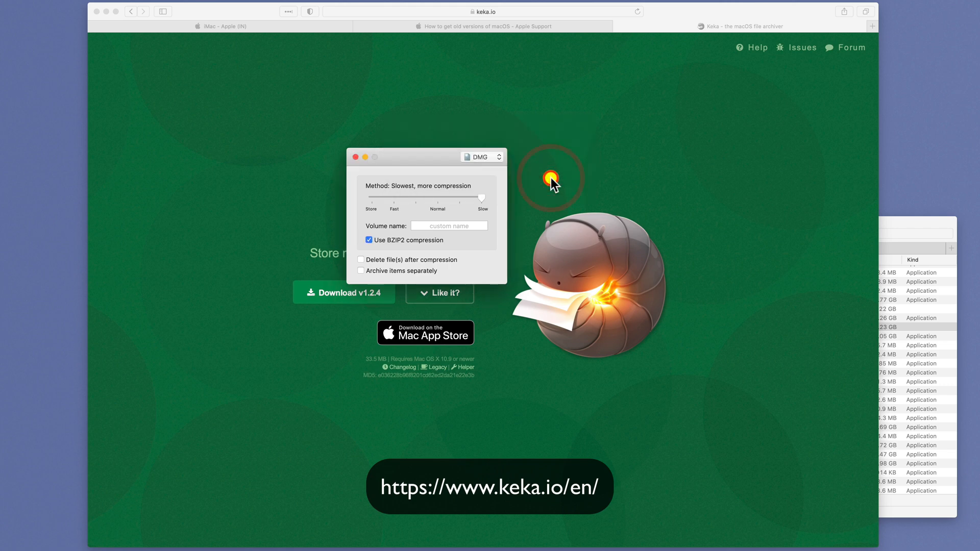
left_click(923, 390)
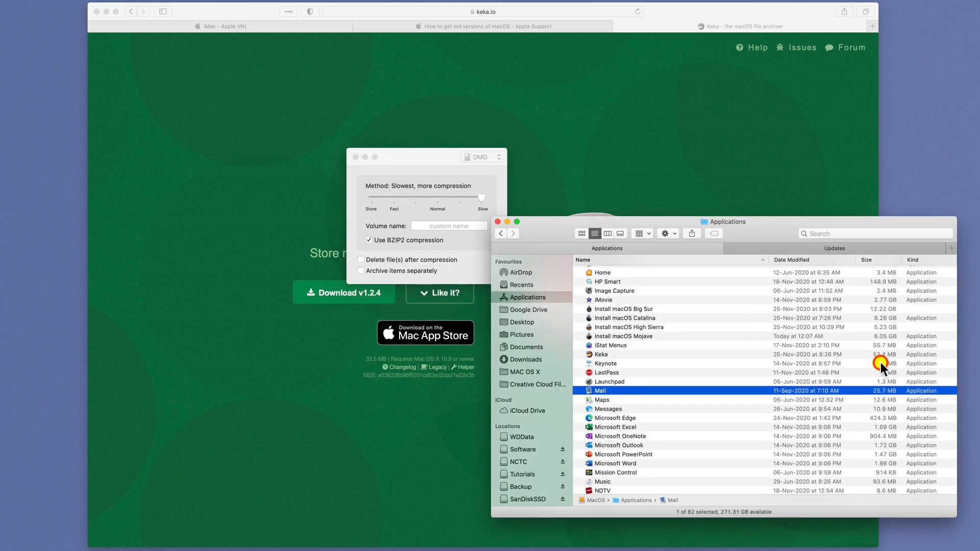
left_click(675, 327)
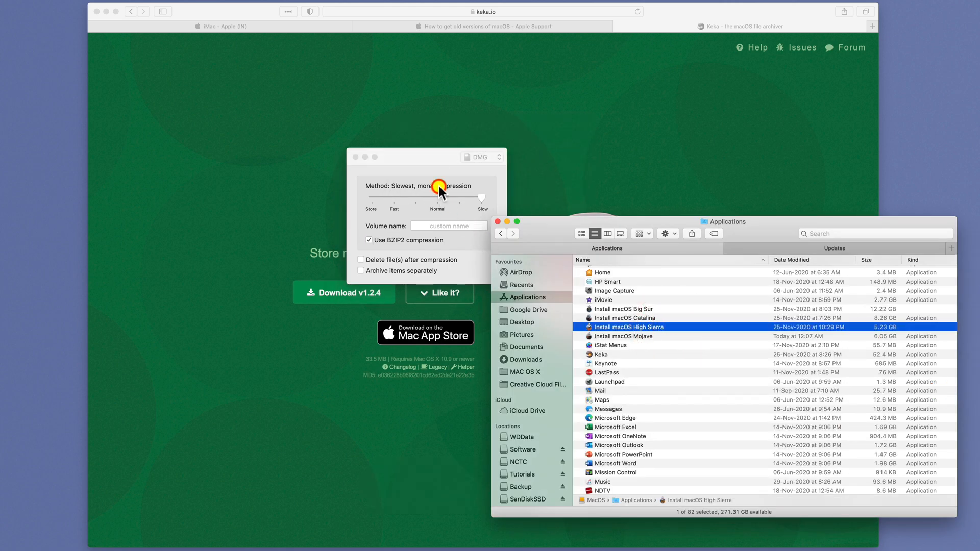
- Try to compress the Install macOS Mojave app by dropping it onto Keka's DMG window, then dismiss the alert
left_click(437, 174)
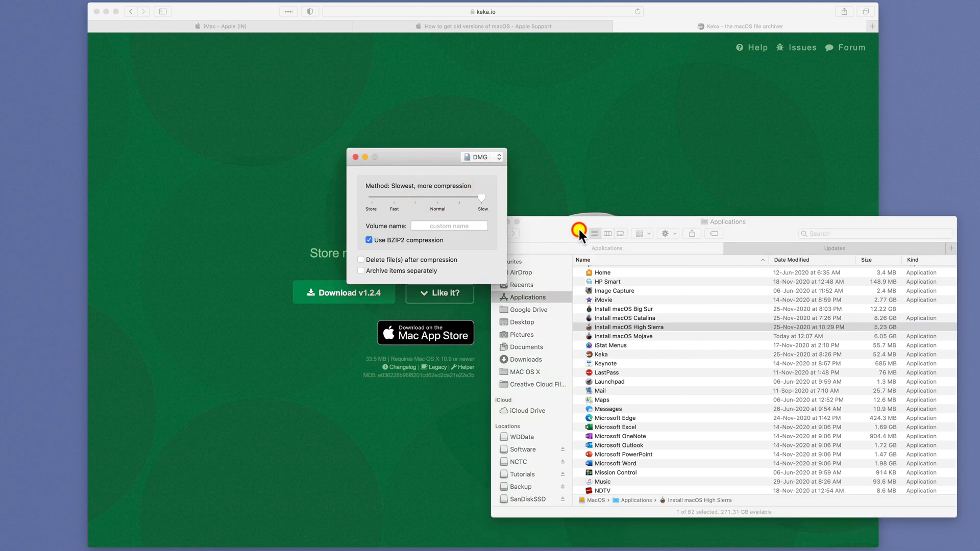
left_click(561, 226)
left_click(635, 336)
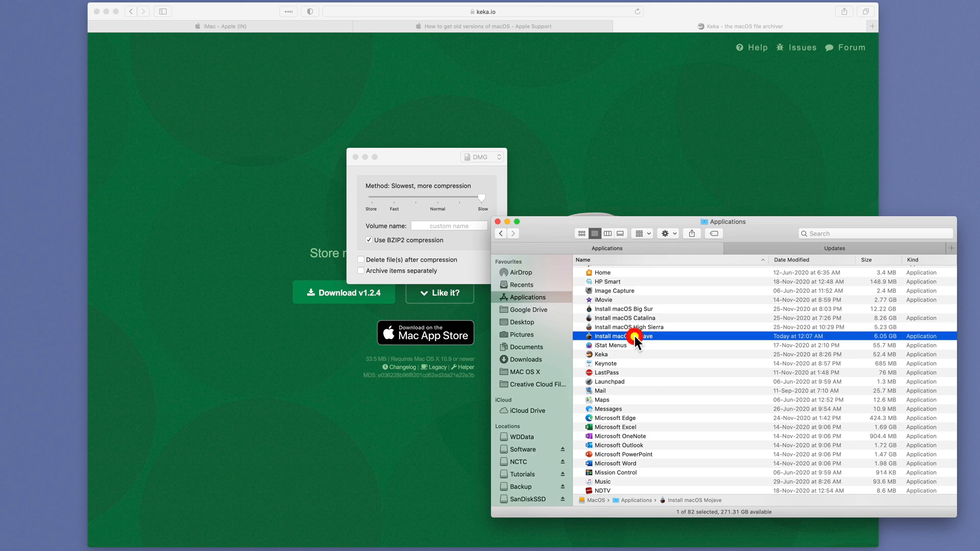
left_click_drag(635, 336, 453, 223)
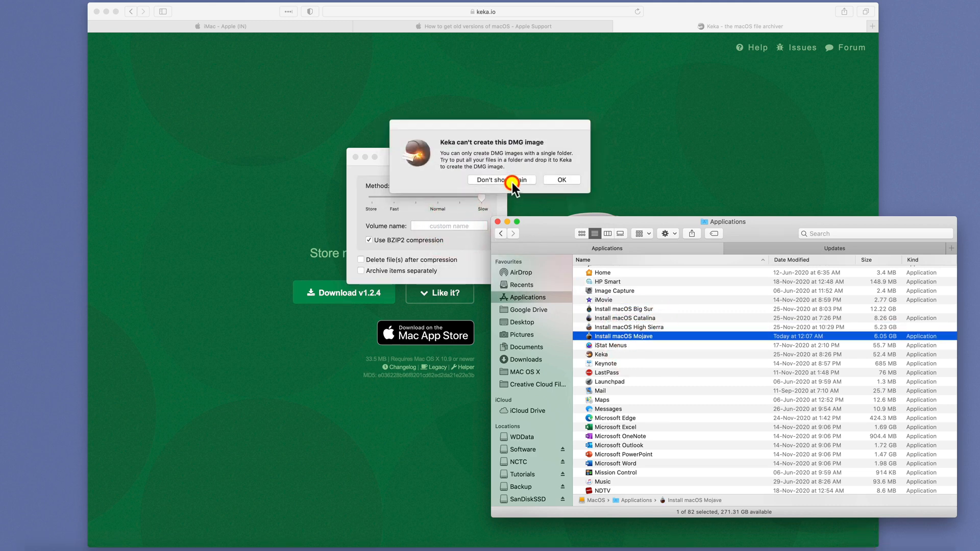
left_click(557, 180)
- Create a new folder named Install macOS Mojave inside the TestKeka folder
left_click(650, 345)
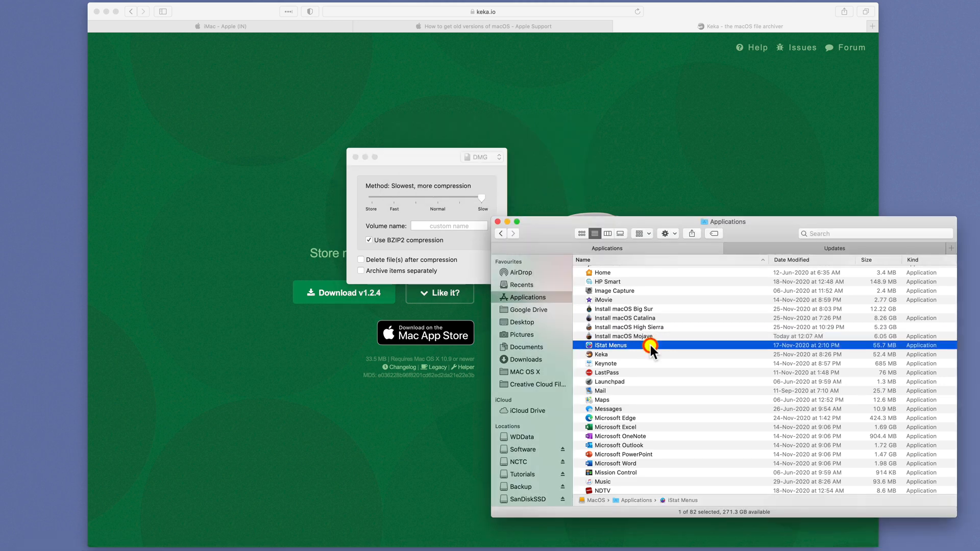
left_click(653, 336)
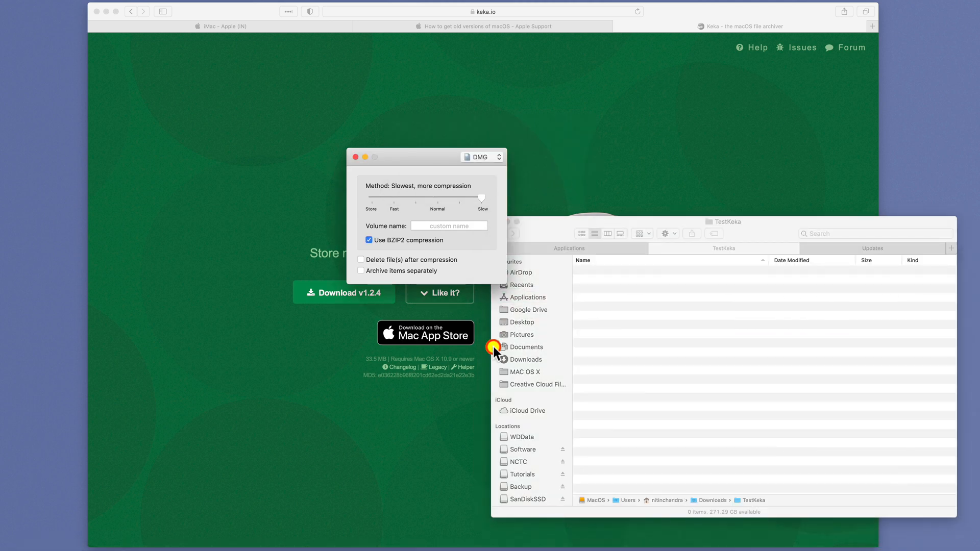
left_click(656, 376)
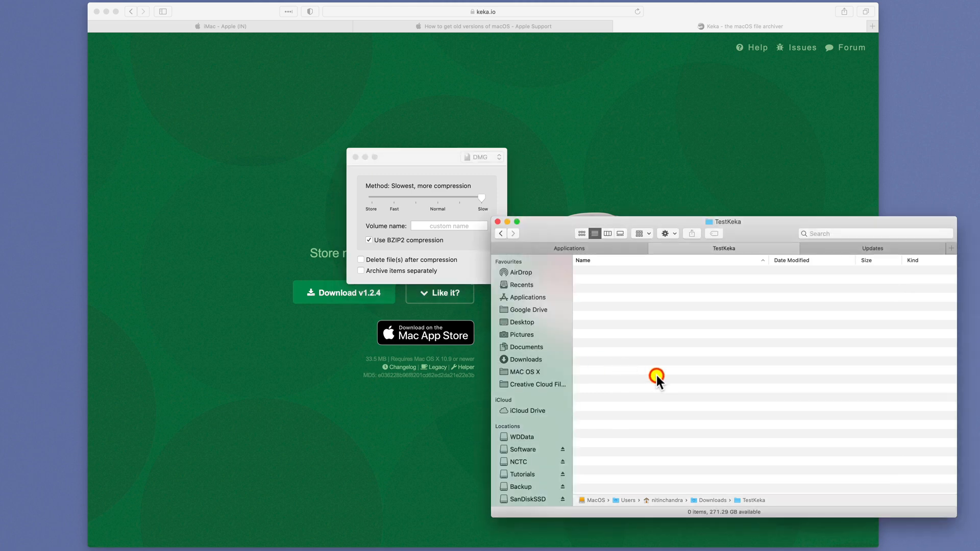
key("shift+super+n")
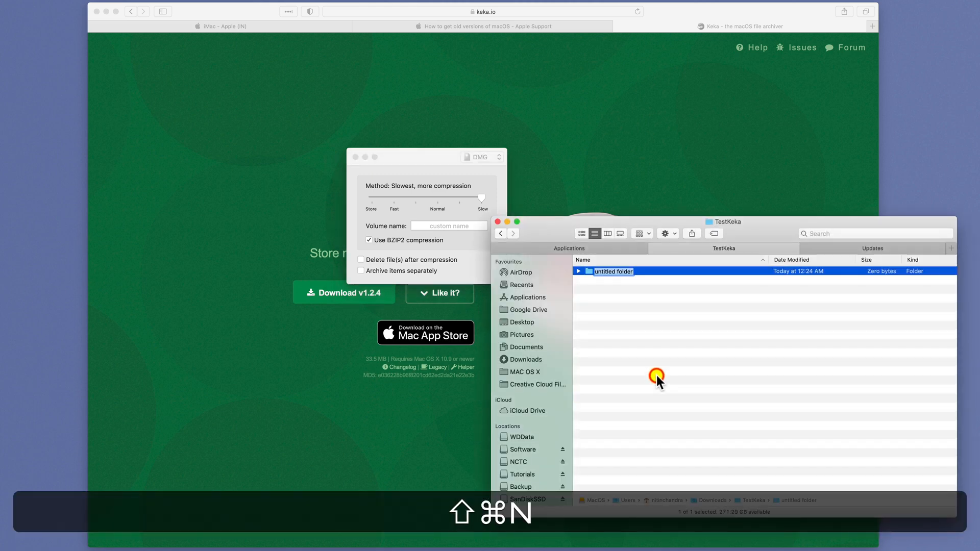
key("shift+super+v")
key("super+Return")
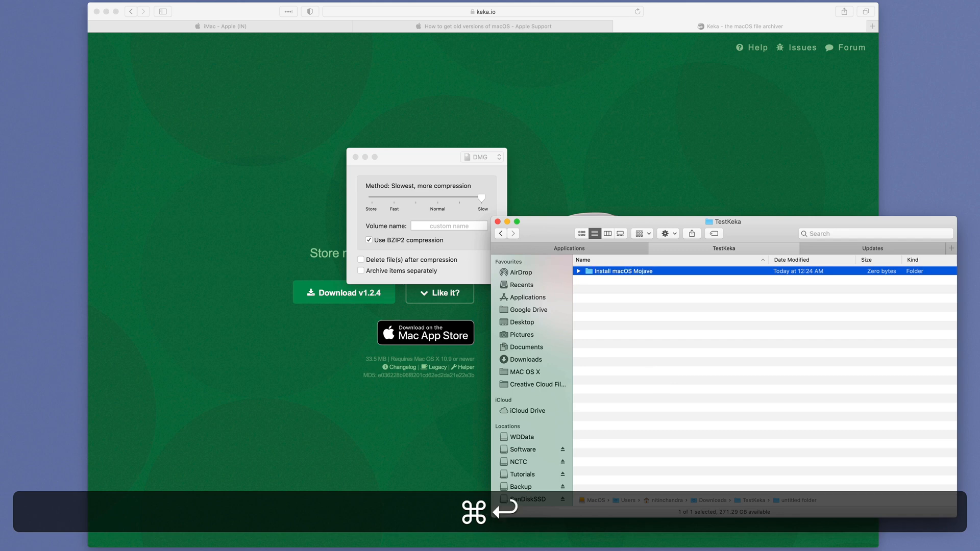
- Copy the Install macOS Mojave app from Applications and paste it into the new Install macOS Mojave folder
left_click(602, 250)
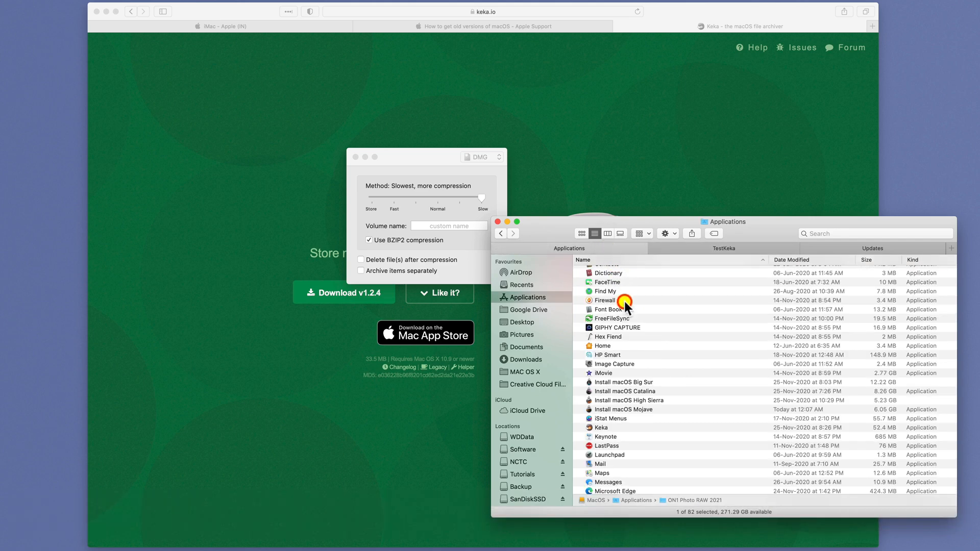
left_click(632, 409)
key("super+c")
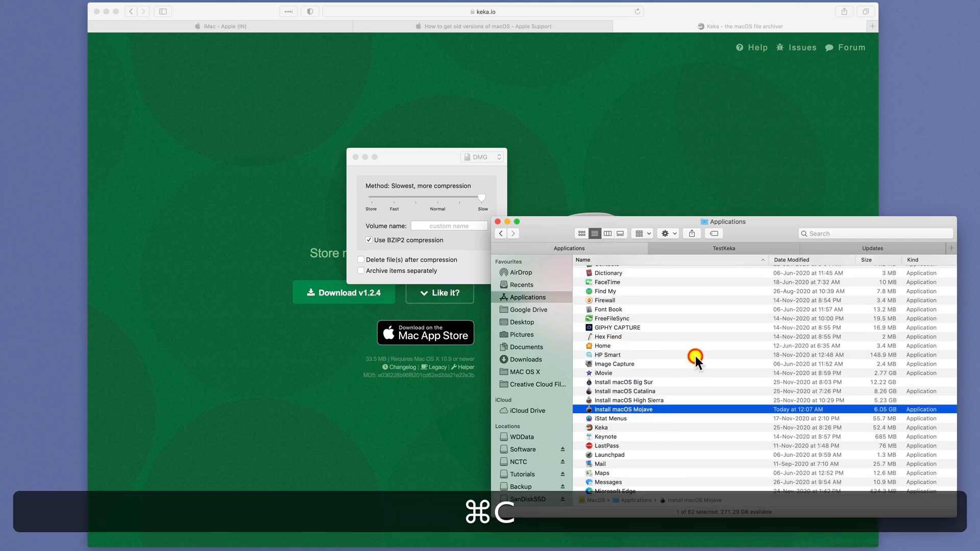
left_click(725, 251)
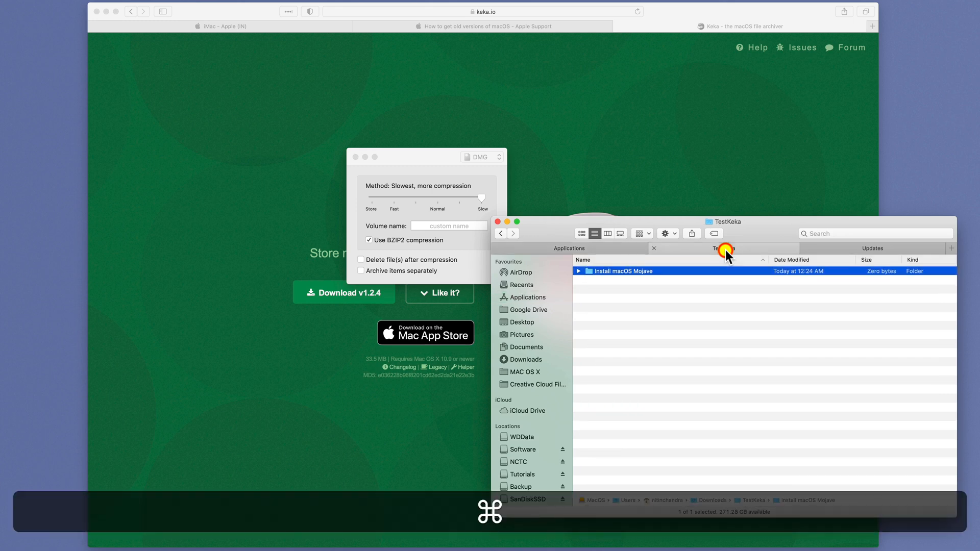
key("super+Down")
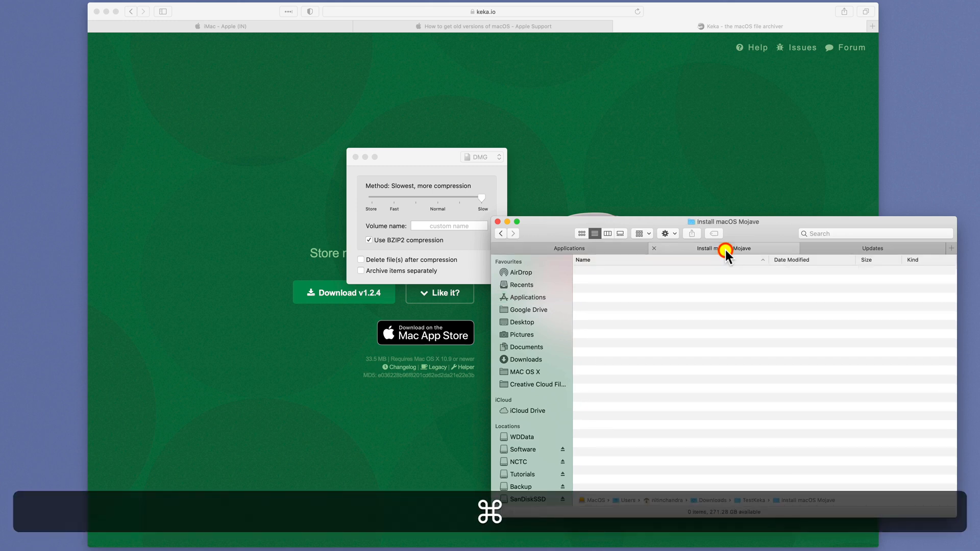
key("super+v")
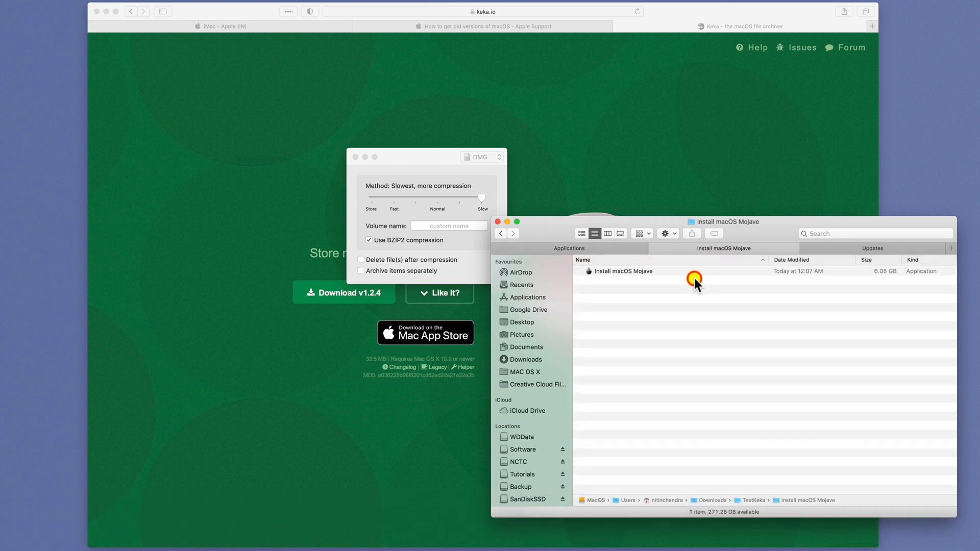
key("super+Up")
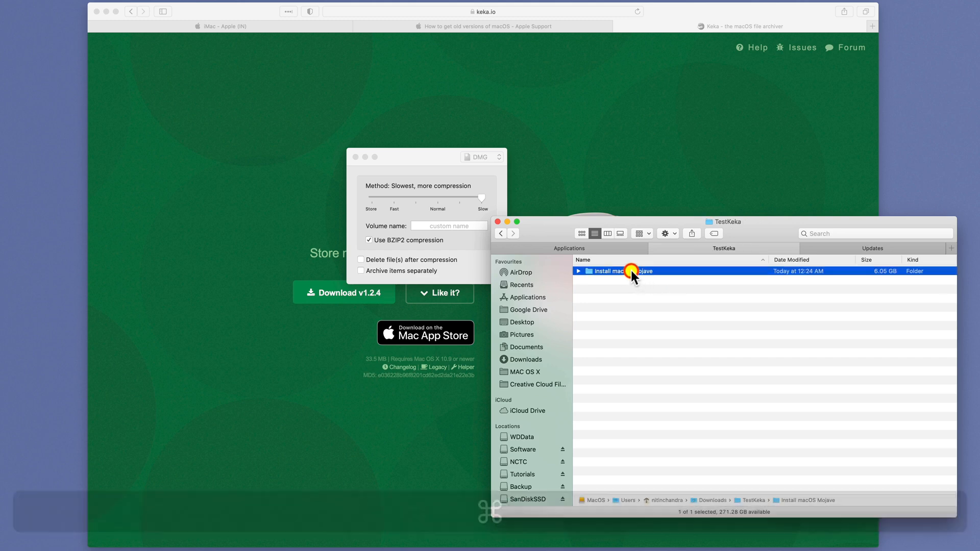
- Drop the Install macOS Mojave folder onto Keka to create a DMG image of it
left_click_drag(630, 269, 441, 209)
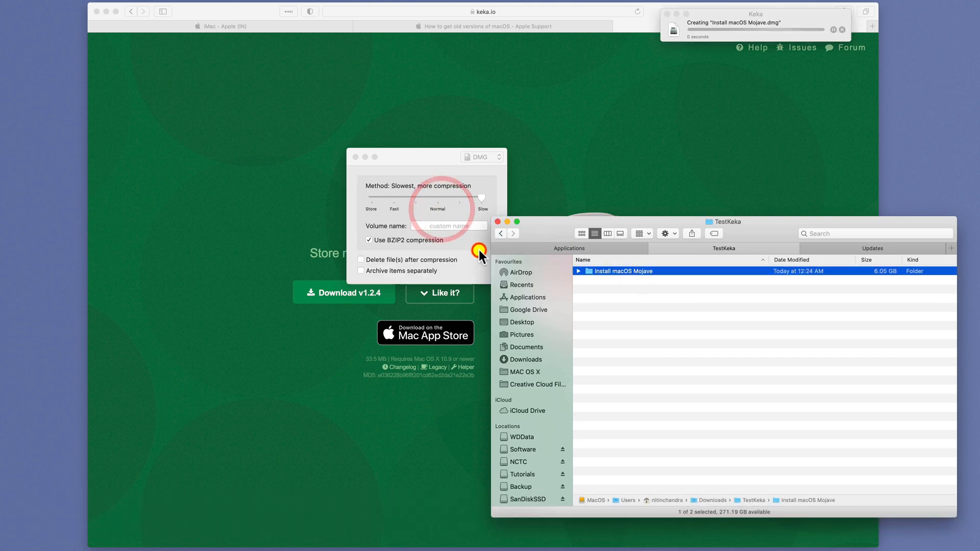
left_click_drag(720, 23, 697, 87)
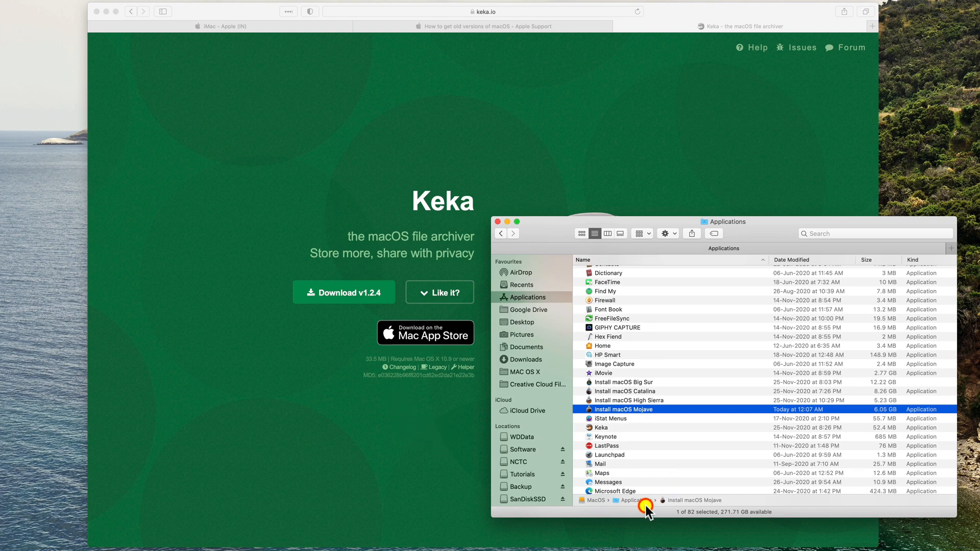
- Open the macOS Recovery reinstall article from the Apple Support page and read through its installation options
left_click(404, 464)
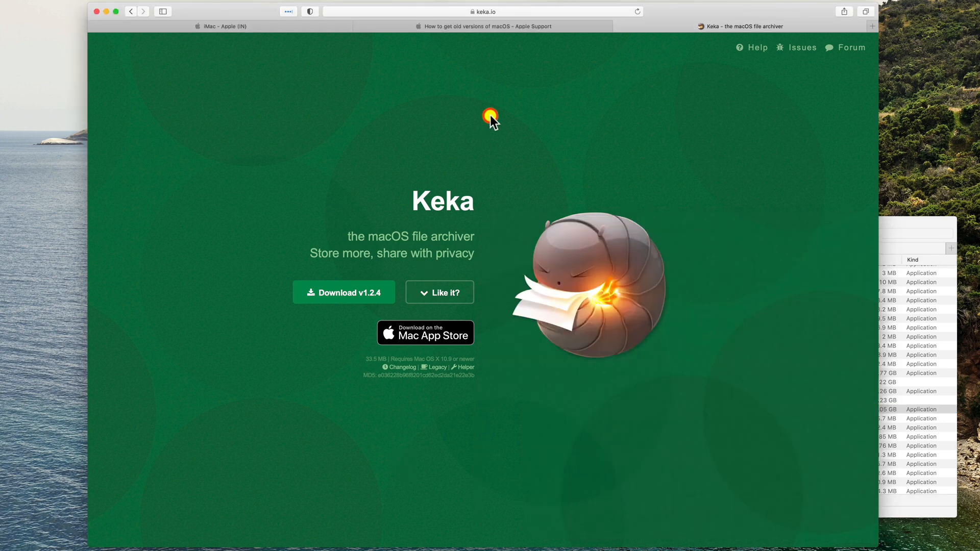
left_click(498, 26)
scroll(460, 281, "down", 5)
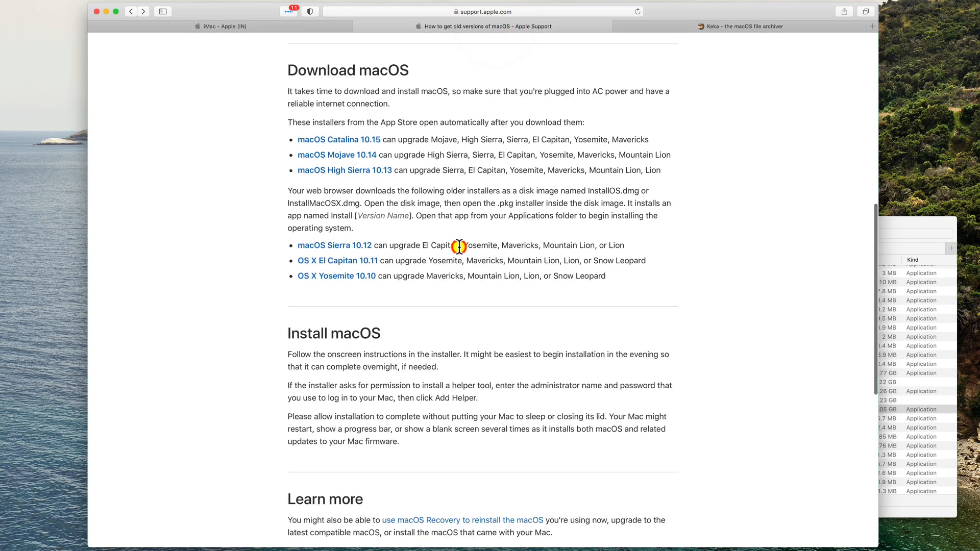
scroll(459, 246, "down", 3)
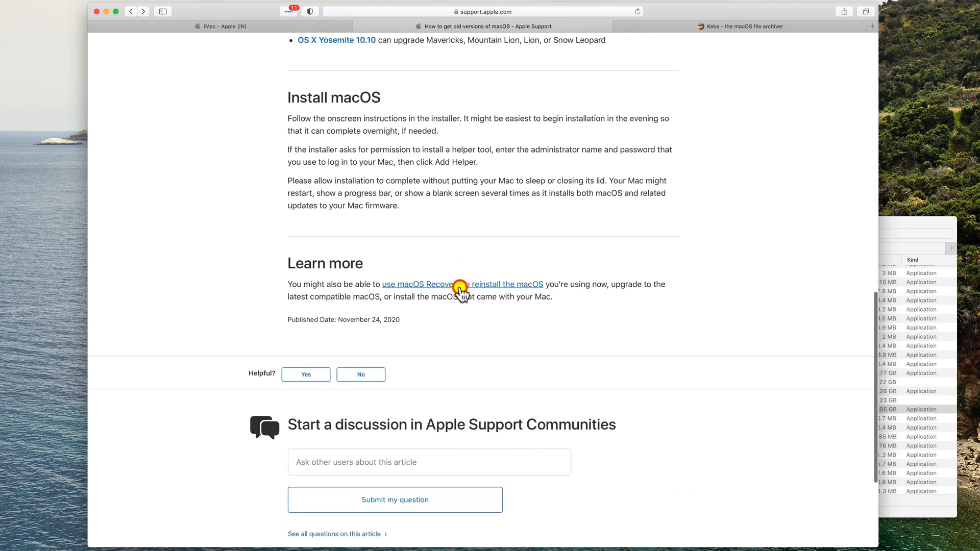
left_click(460, 286)
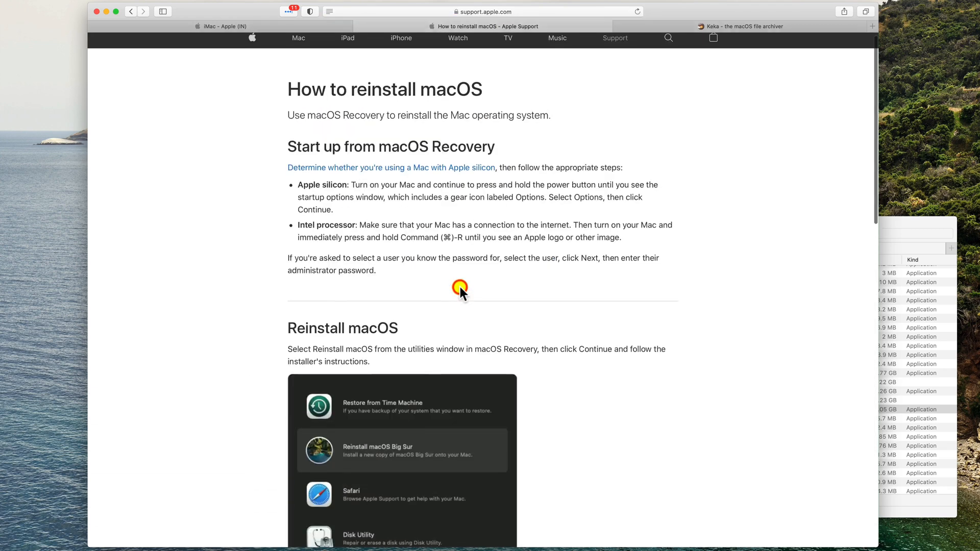
scroll(460, 287, "down", 5)
scroll(461, 287, "down", 8)
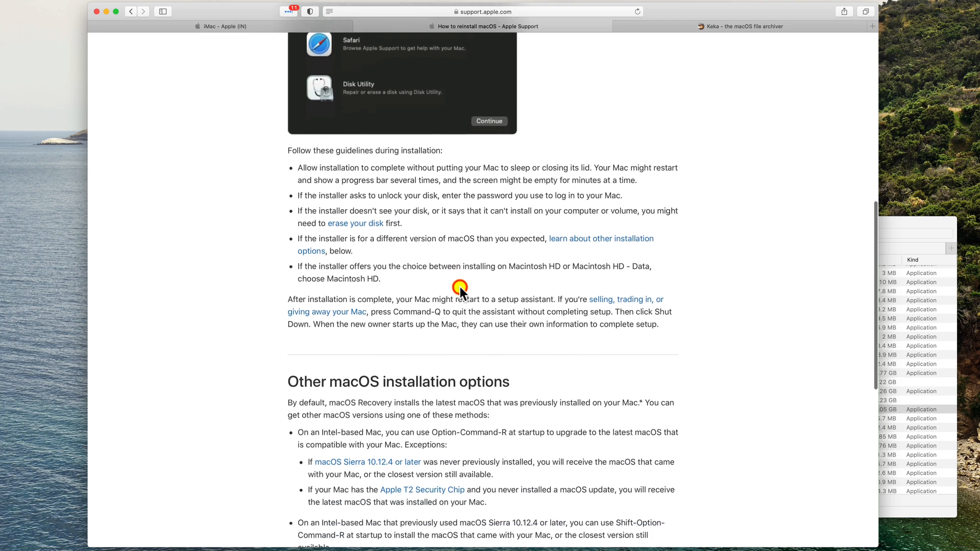
scroll(461, 287, "down", 4)
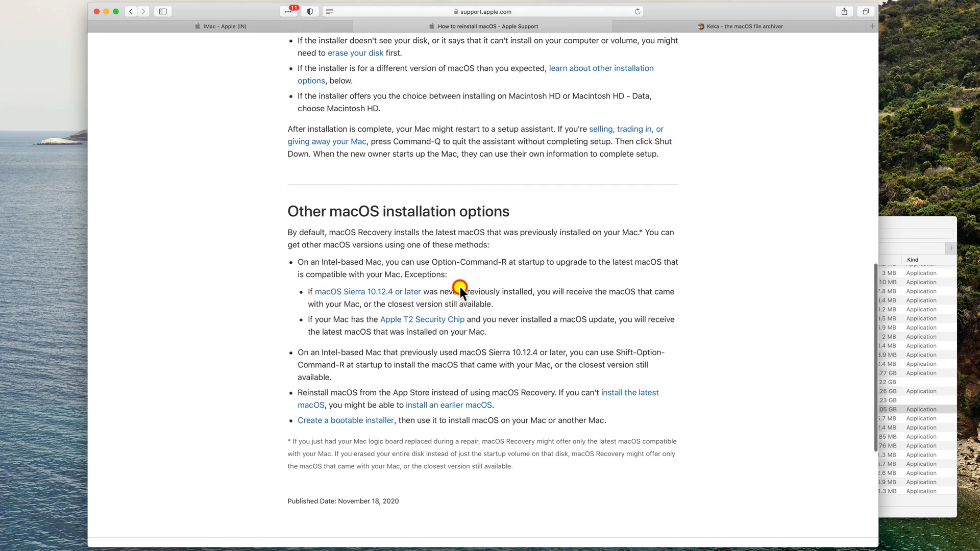
- Open the Create a bootable installer article and review the createinstallmedia Terminal commands
left_click(372, 395)
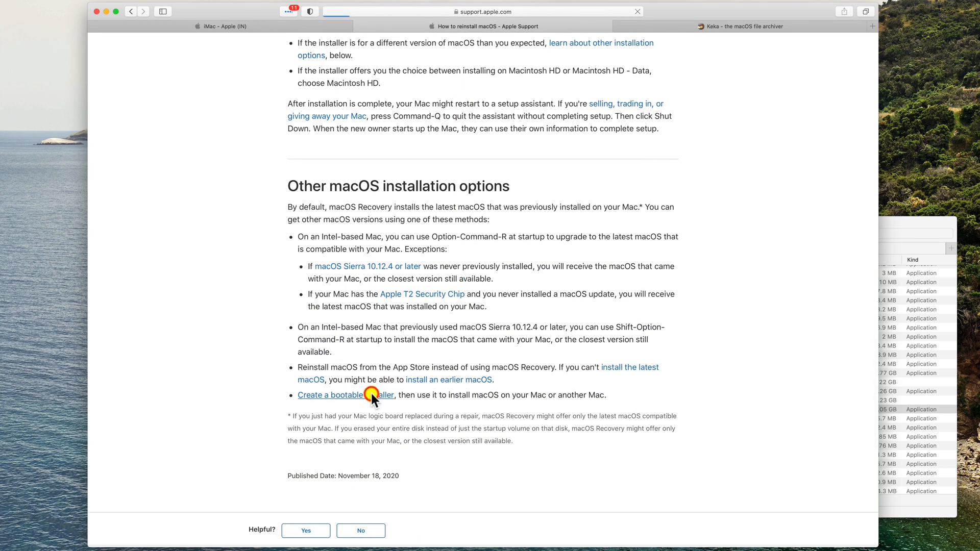
scroll(467, 409, "down", 8)
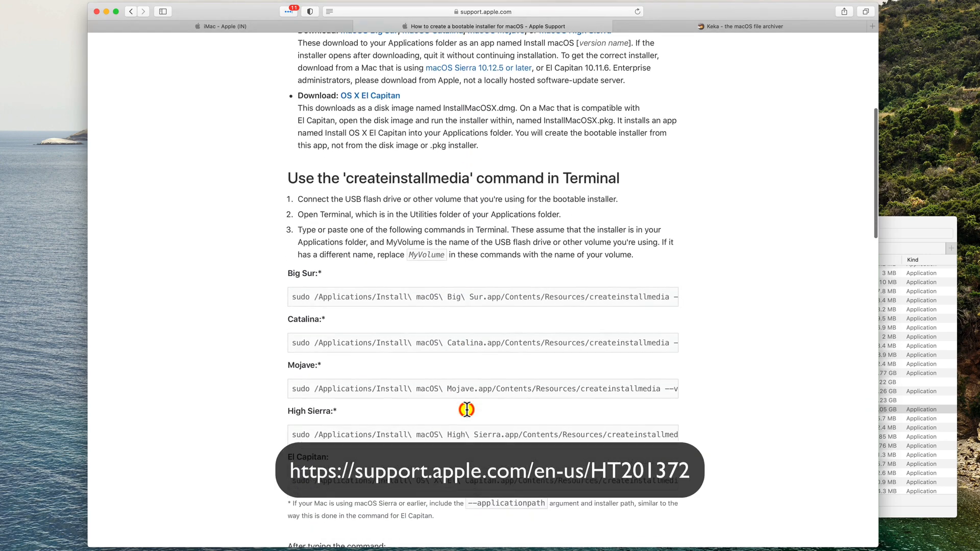
scroll(467, 410, "down", 2)
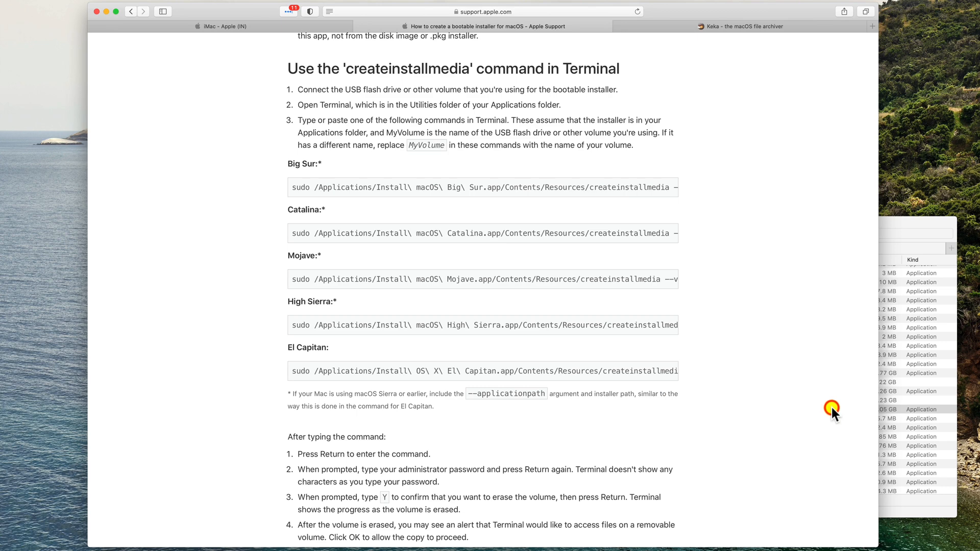
- Dismiss the Google Drive backup prompt and open the NO NAME USB volume in Finder
left_click(892, 412)
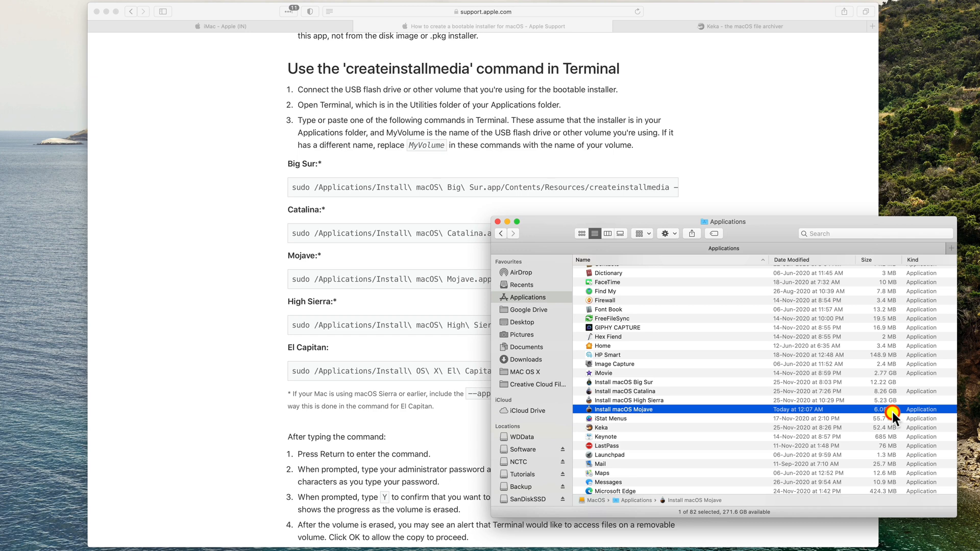
scroll(538, 407, "down", 5)
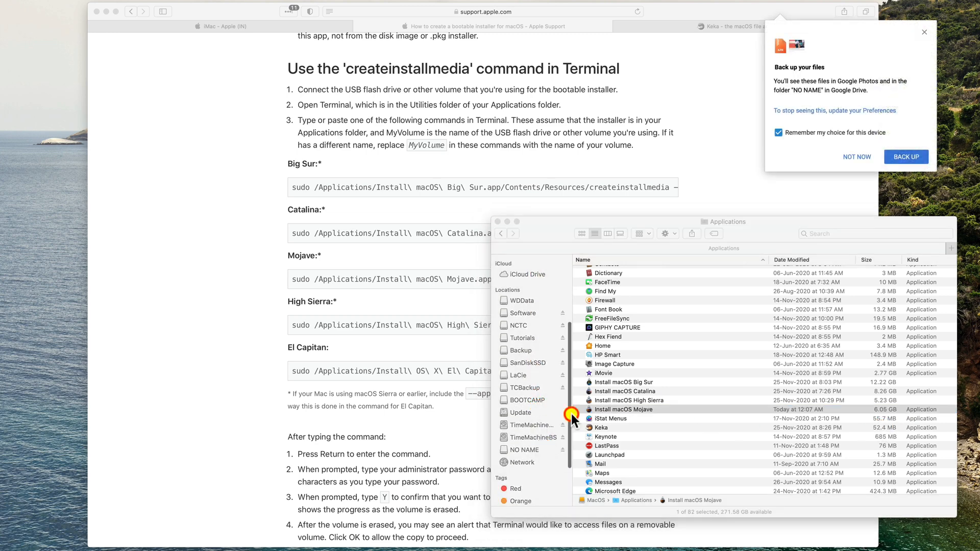
left_click(856, 156)
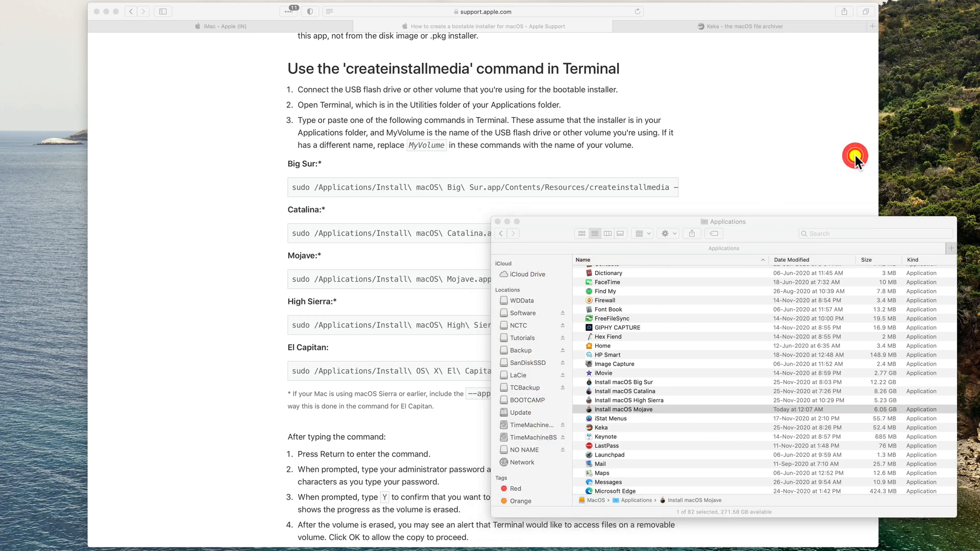
left_click(529, 451)
- Open Disk Utility through Spotlight and select the USB SanDisk 3.2Gen1 Media drive
left_click(252, 432)
key("super+space")
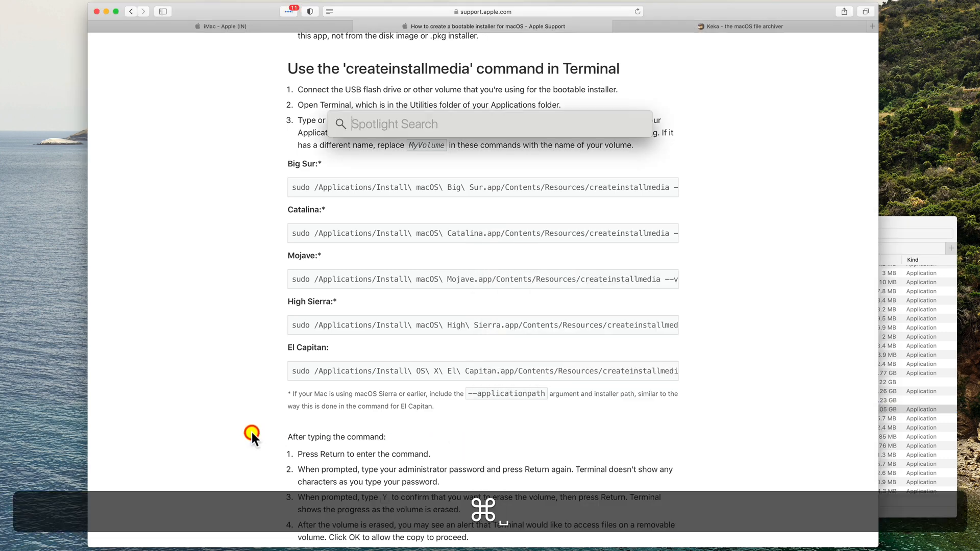
type("disk")
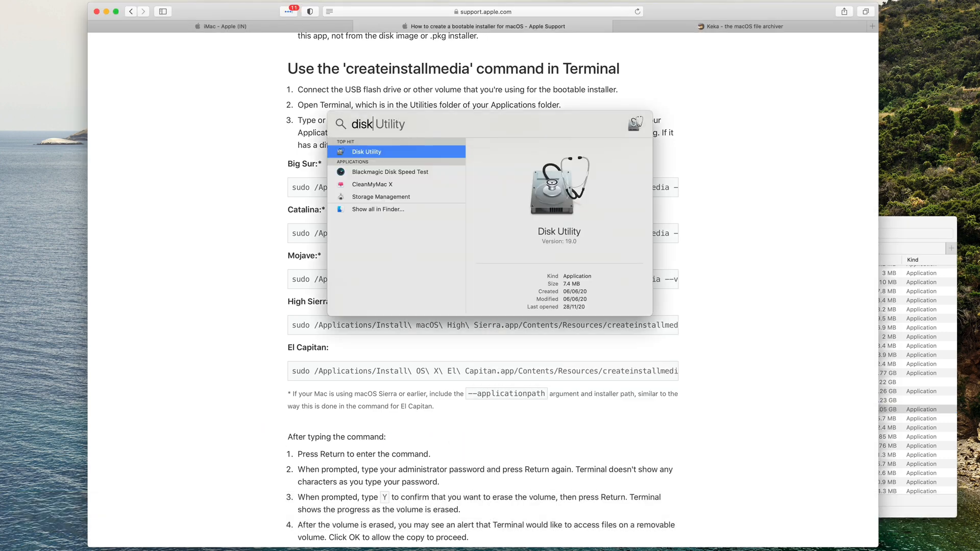
key("Return")
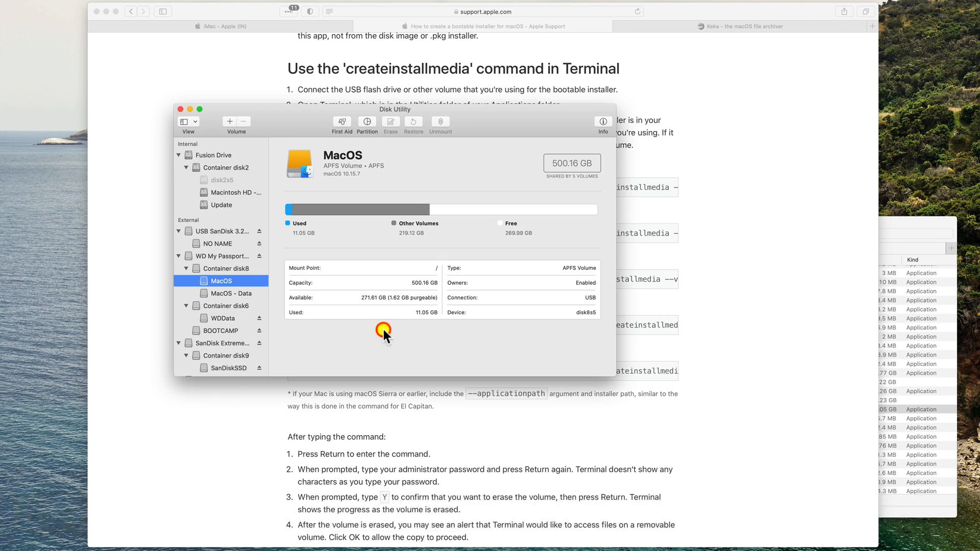
scroll(234, 331, "down", 10)
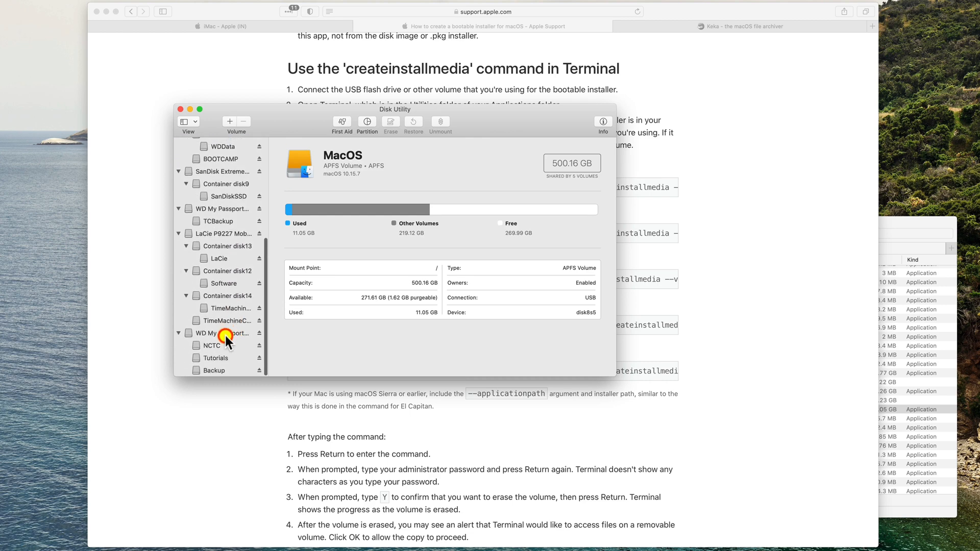
scroll(225, 336, "up", 5)
scroll(225, 336, "up", 4)
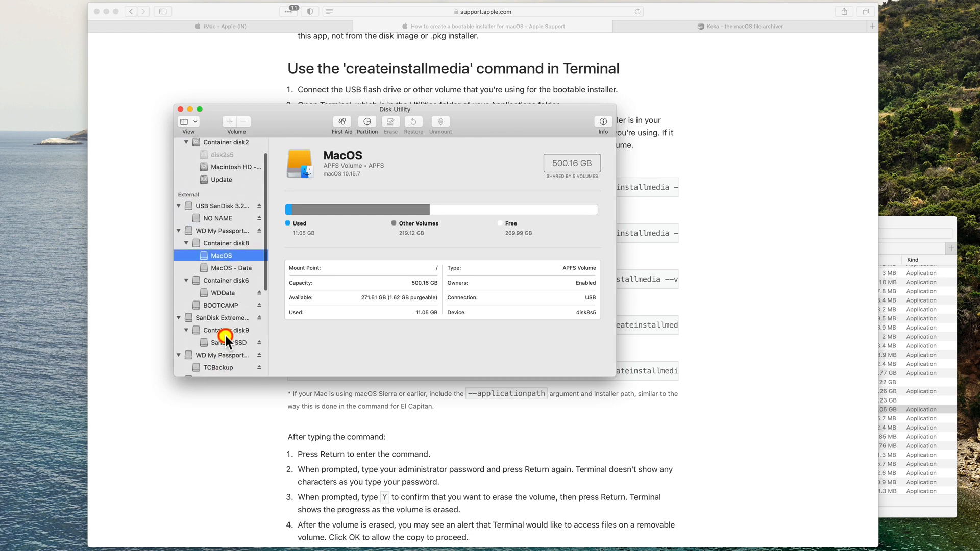
left_click(217, 203)
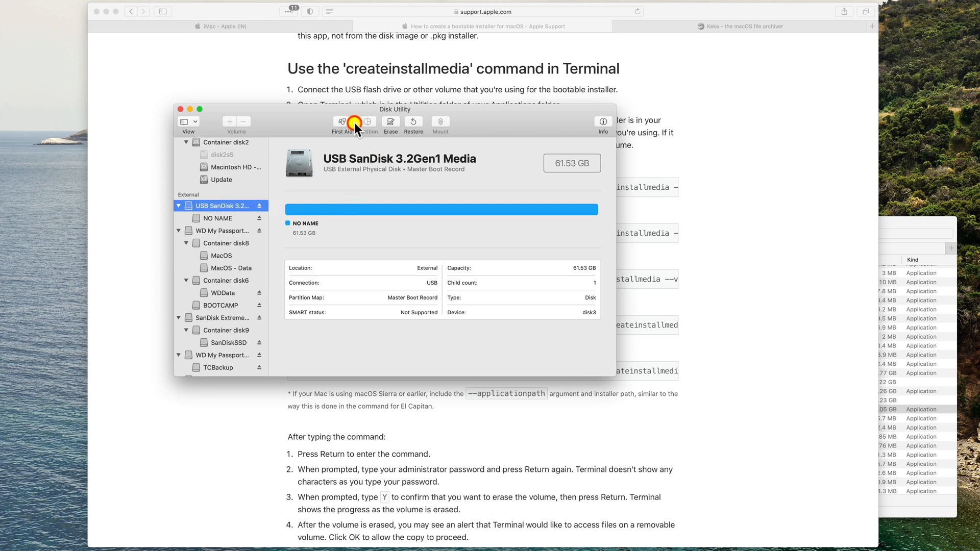
left_click(388, 122)
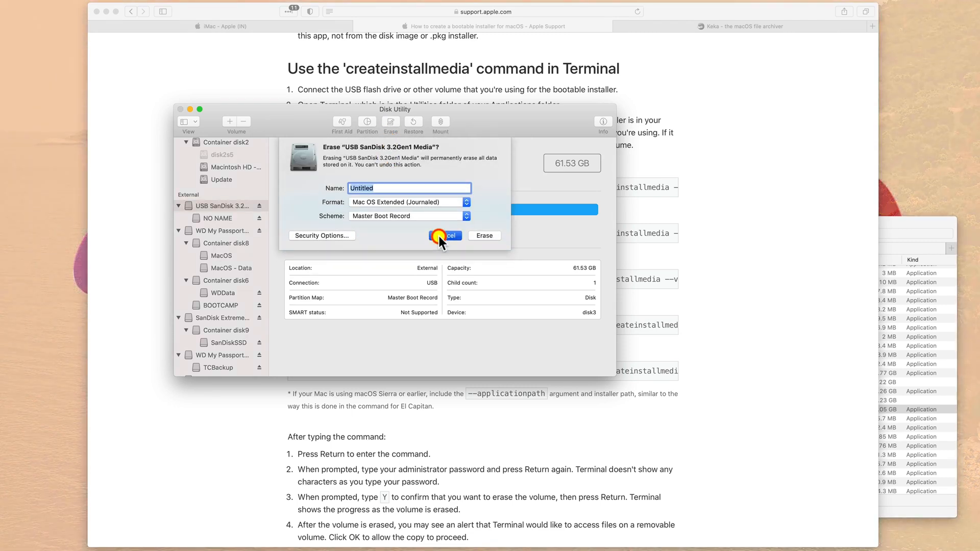
left_click(439, 235)
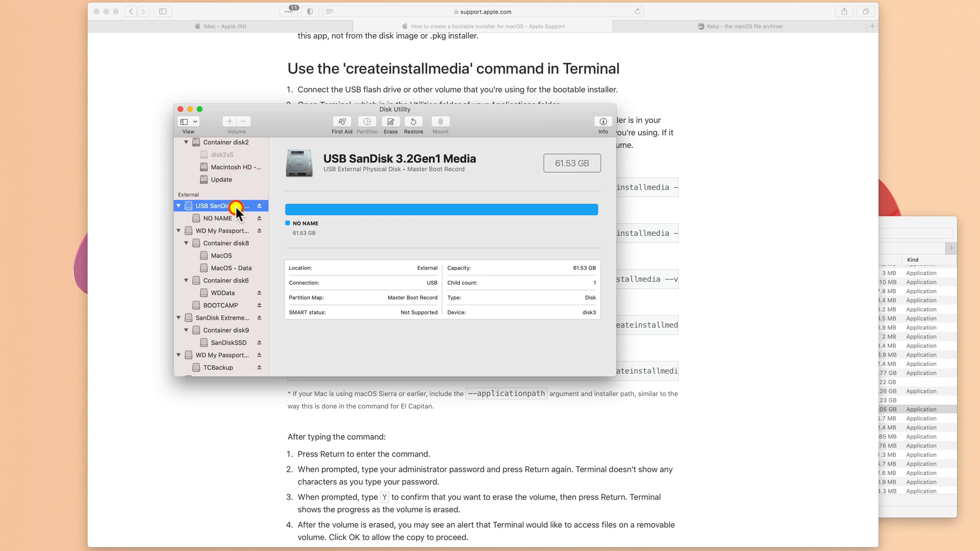
left_click(194, 120)
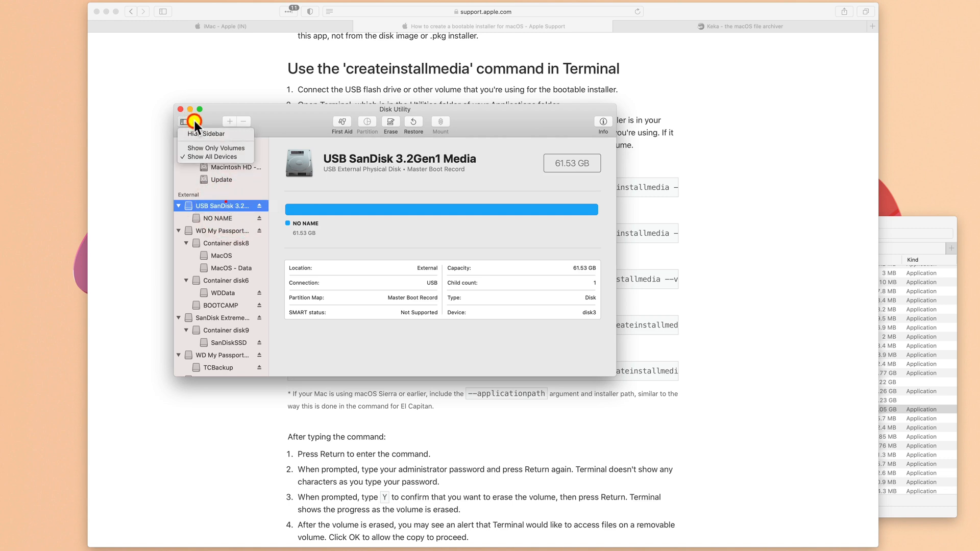
left_click(210, 157)
- Erase the USB SanDisk drive as Mac OS Extended (Journaled) with the GUID Partition Map scheme
left_click(390, 121)
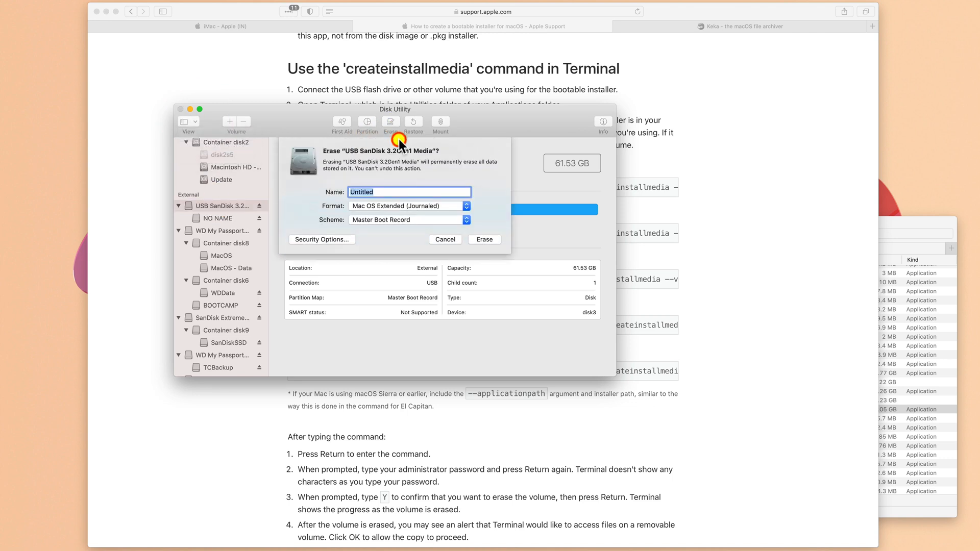
left_click(406, 217)
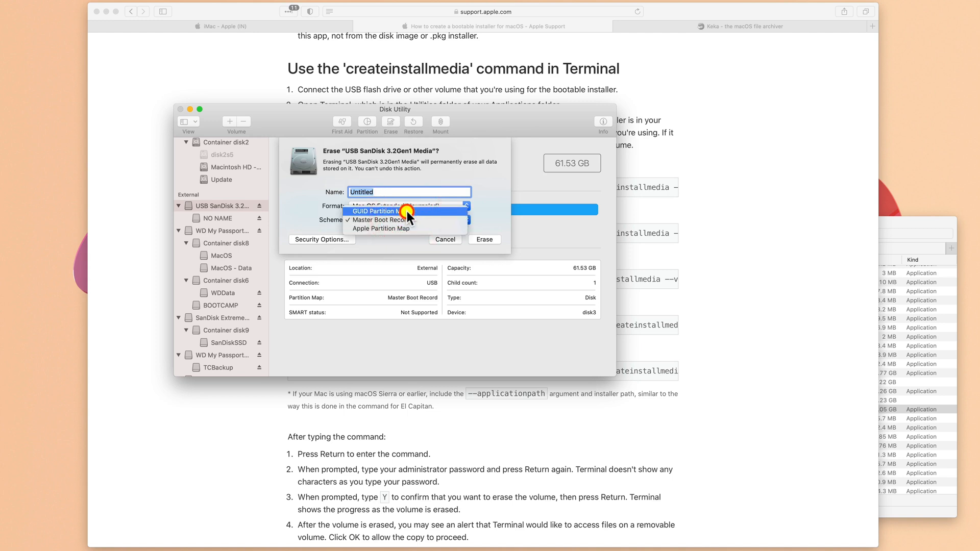
left_click(406, 210)
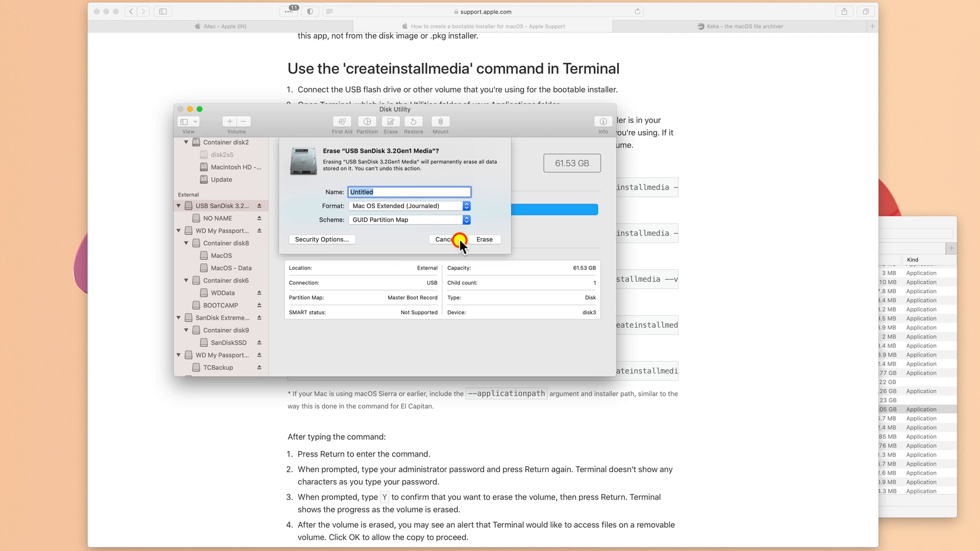
left_click(479, 240)
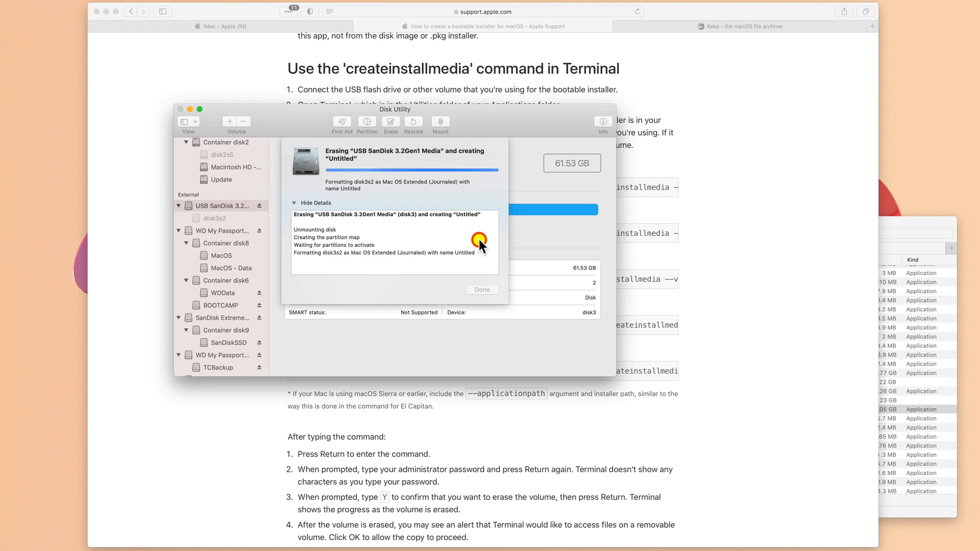
left_click(479, 289)
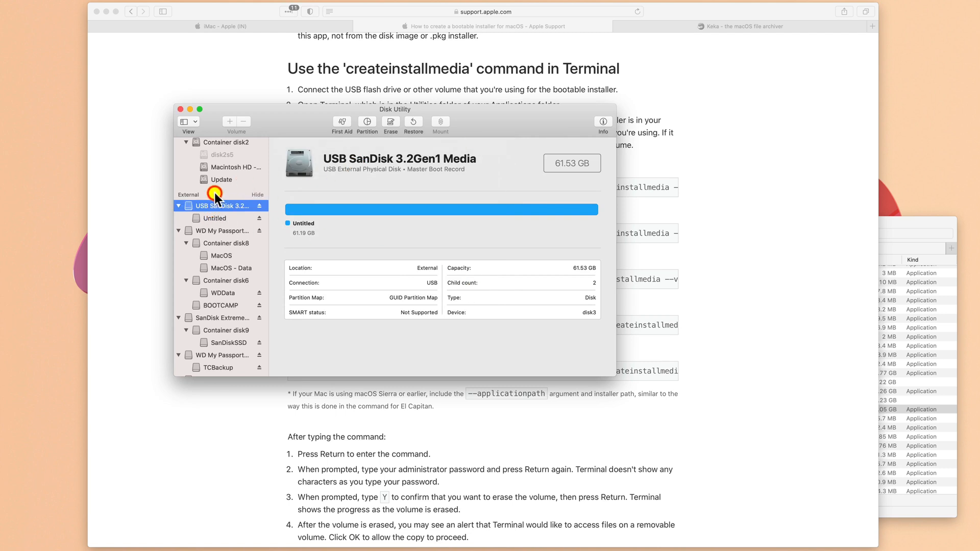
- Open Partition for the USB drive and add three more partitions, making four
left_click(369, 122)
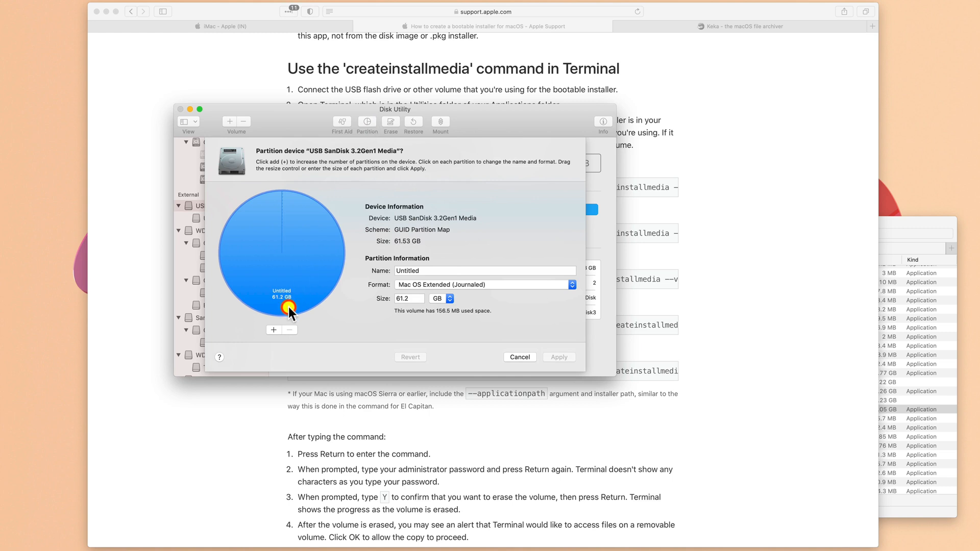
left_click(272, 329)
left_click(272, 328)
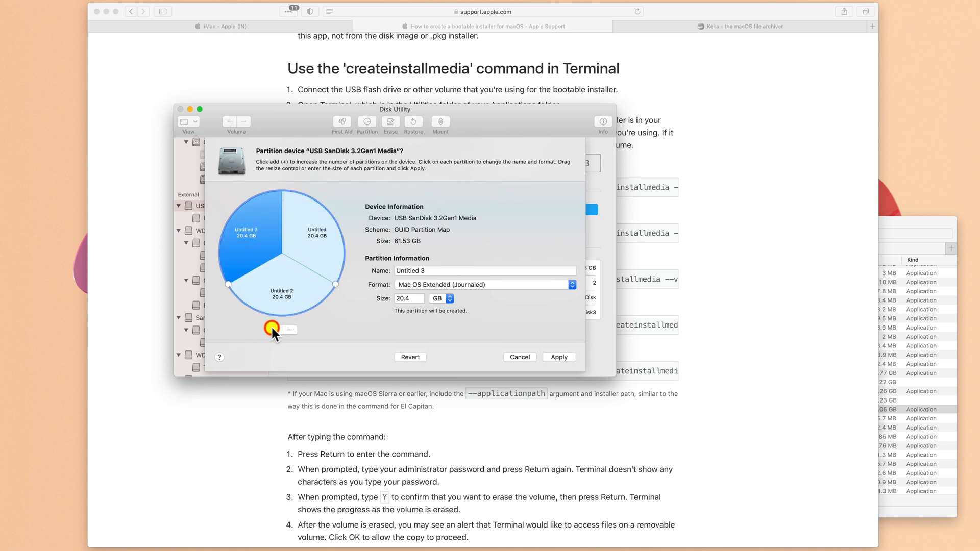
left_click(272, 328)
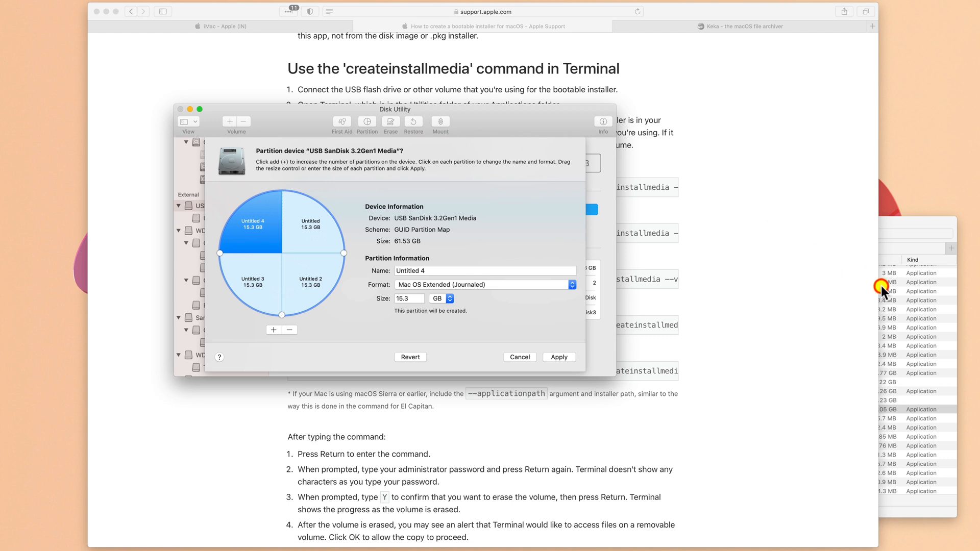
- Compare the sizes of the Mojave and High Sierra installers in the Applications folder
left_click(892, 294)
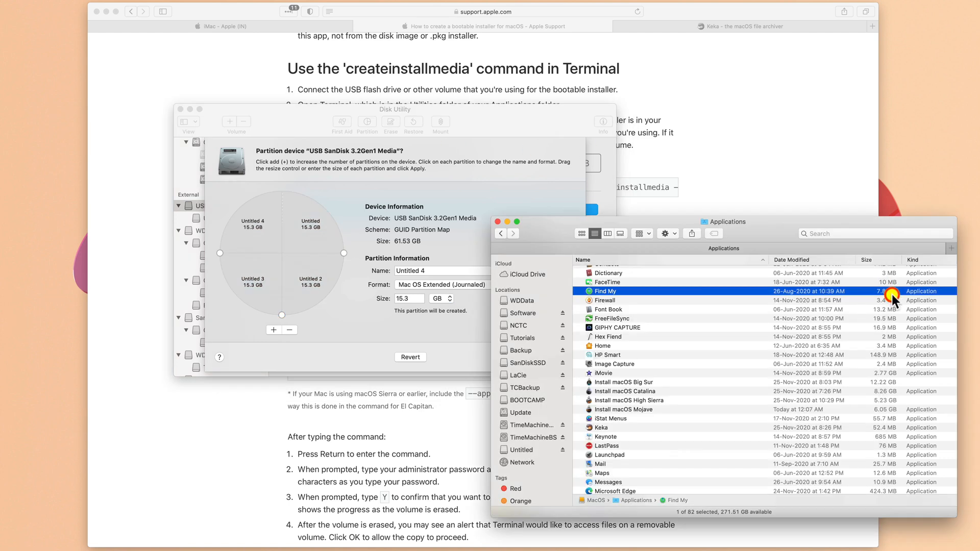
left_click(328, 236)
left_click(780, 411)
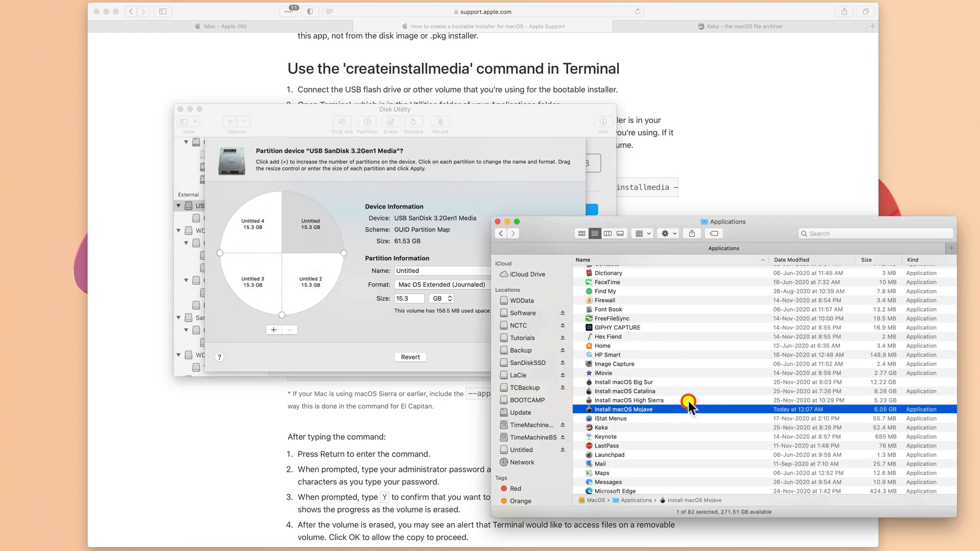
left_click(677, 401)
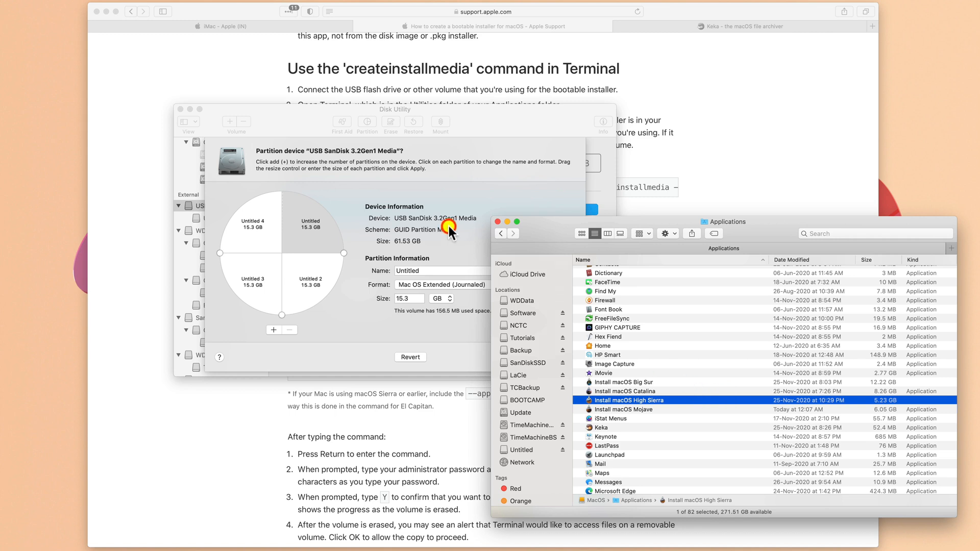
- Resize the upper-right Untitled partition to 6 GB
left_click(384, 216)
double_click(414, 299)
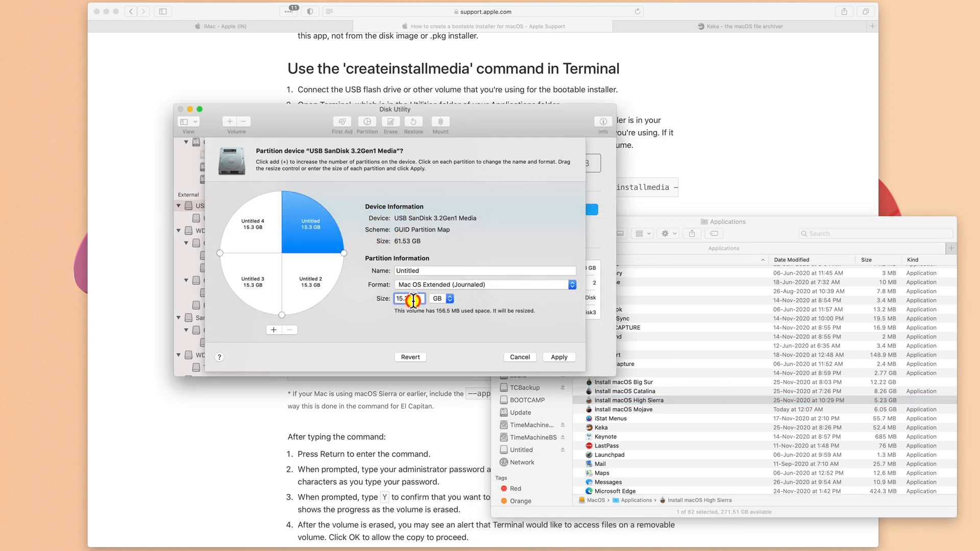
type("6")
key("Tab")
left_click(315, 256)
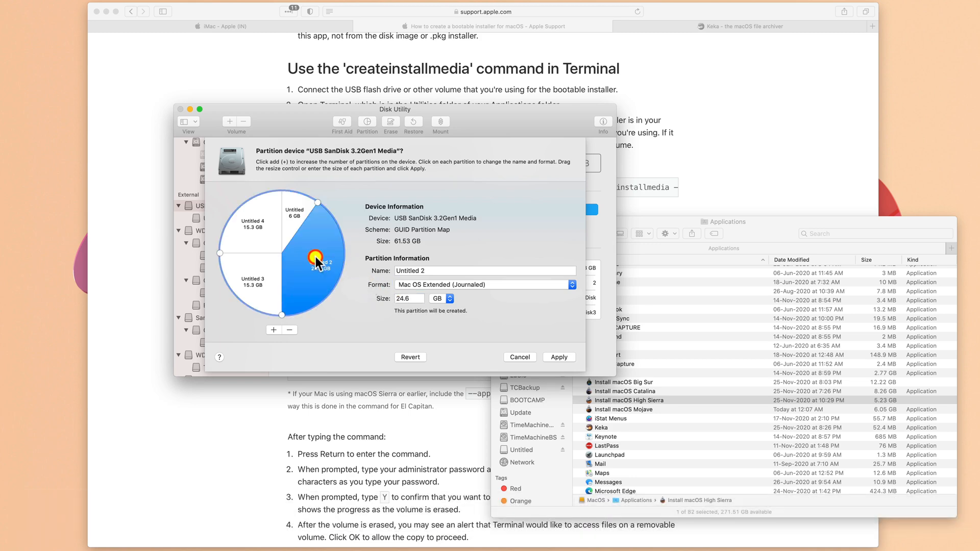
- Rename the 6 GB partition HS
left_click(305, 218)
double_click(430, 271)
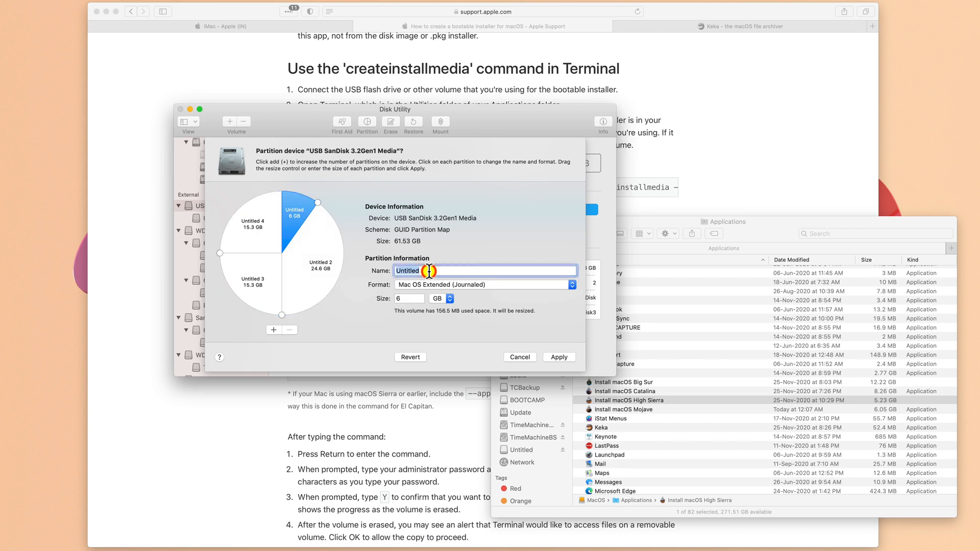
type("HS")
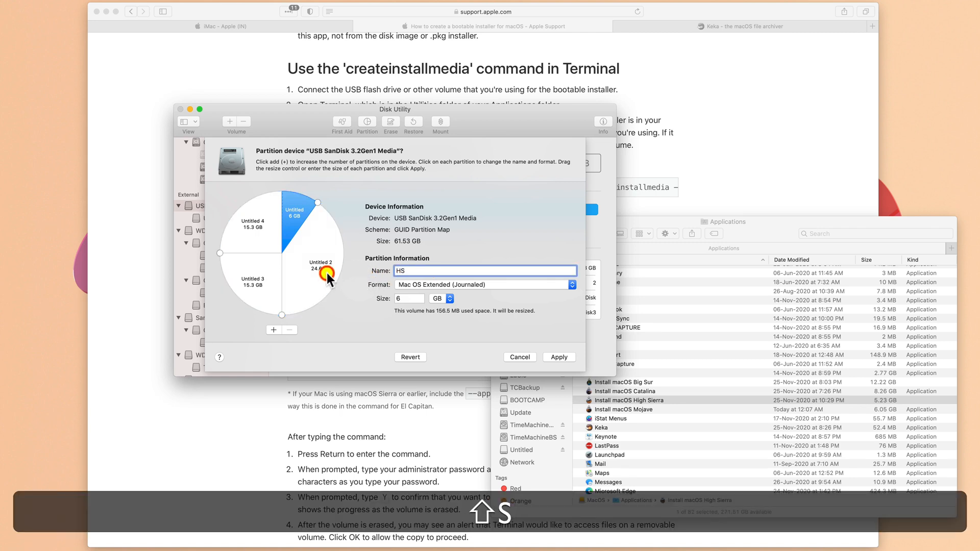
- Name the Untitled 2 partition CA and set its size to 9 GB, checking the Catalina installer size
left_click(327, 273)
left_click(682, 408)
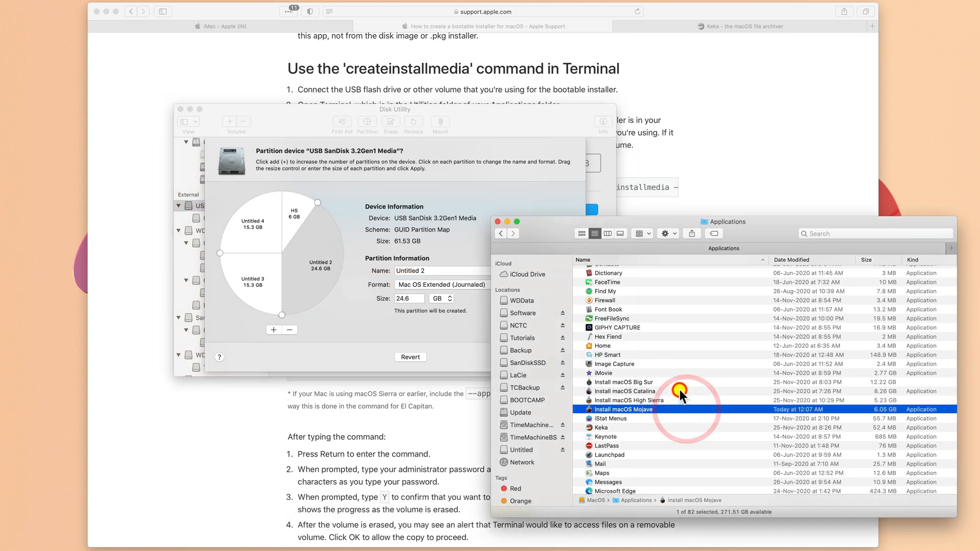
left_click(681, 392)
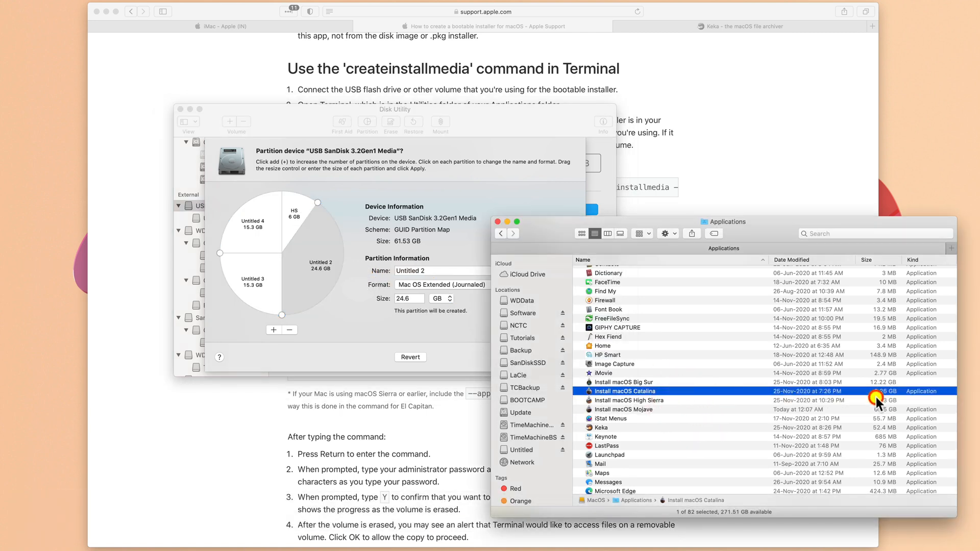
left_click(459, 270)
type("C")
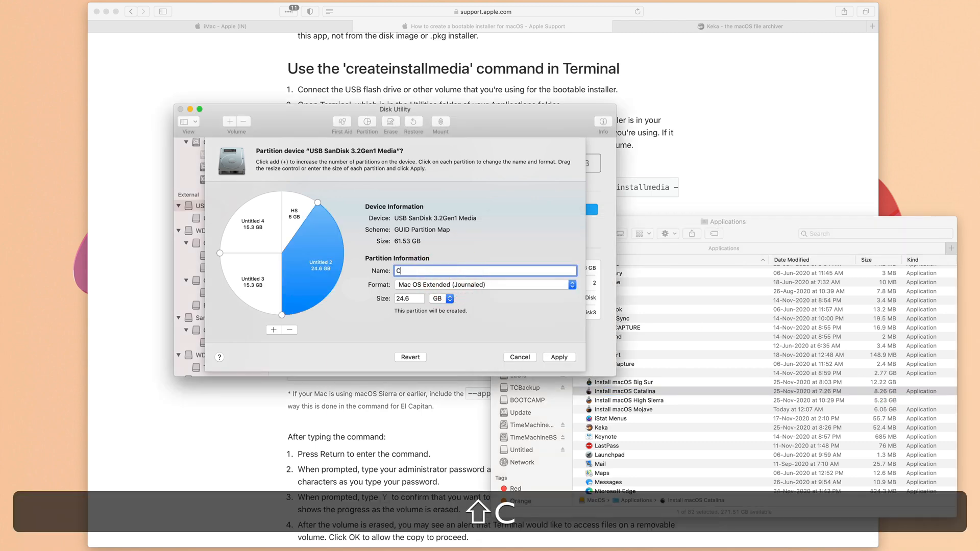
type("A")
left_click(406, 299)
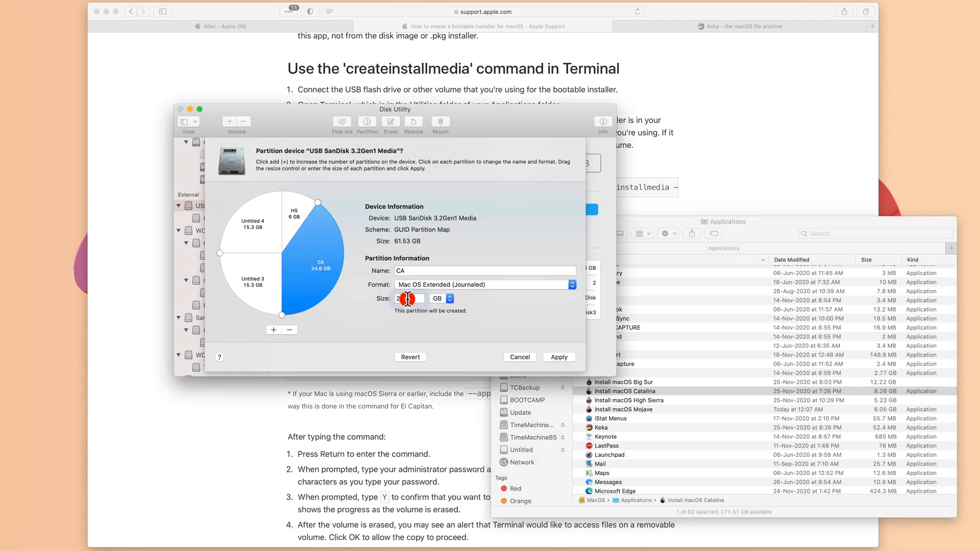
type("9")
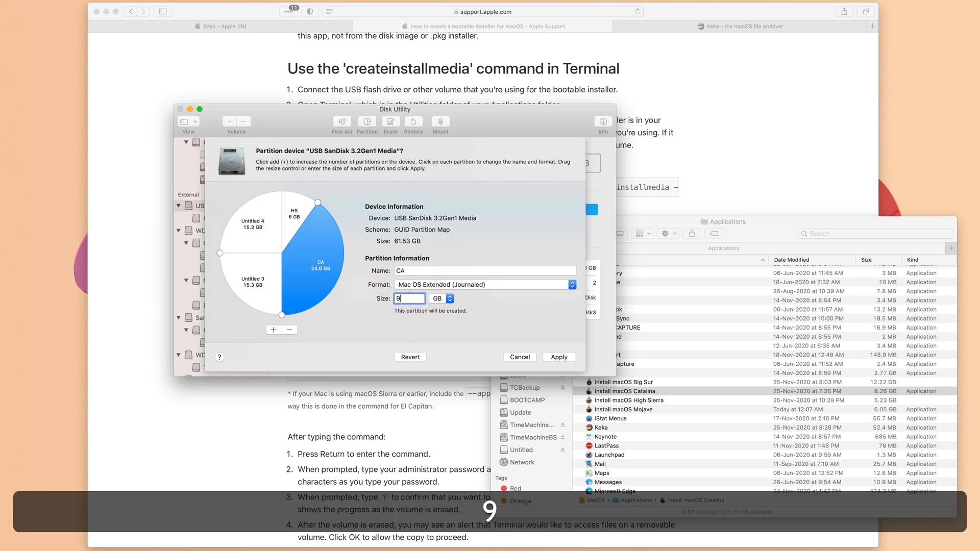
key("Tab")
- Name the Untitled 3 partition BS and set its size to 13 GB, checking the Big Sur installer size
left_click(336, 281)
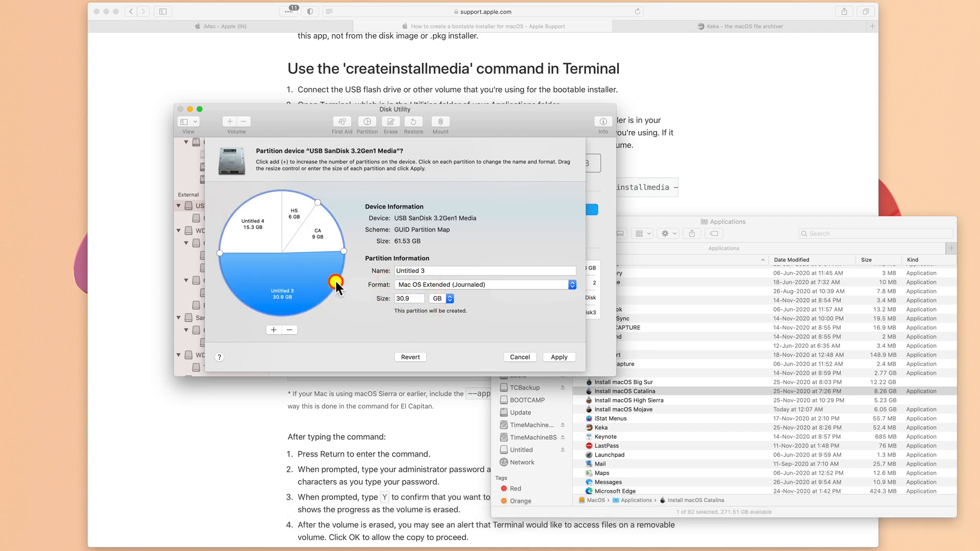
left_click(709, 417)
left_click(689, 382)
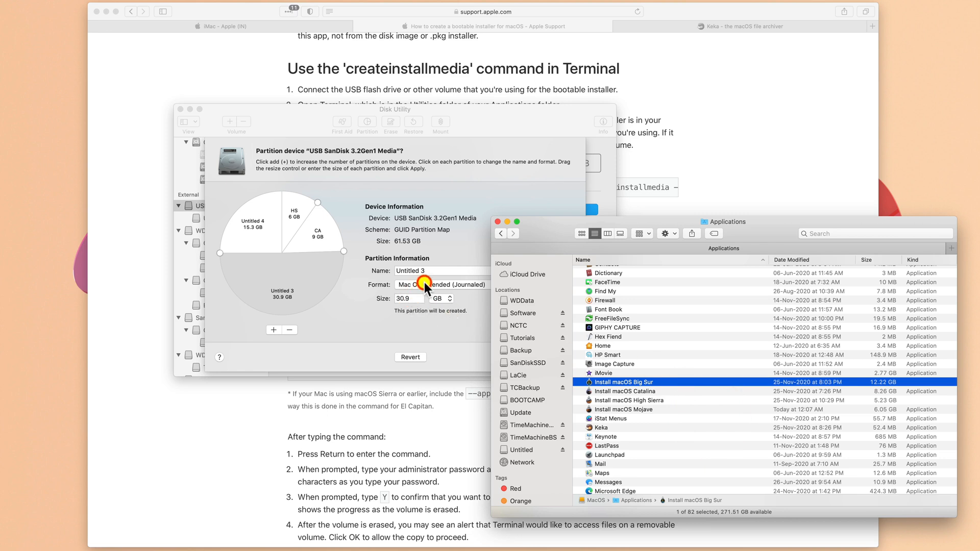
left_click(429, 268)
type("BS")
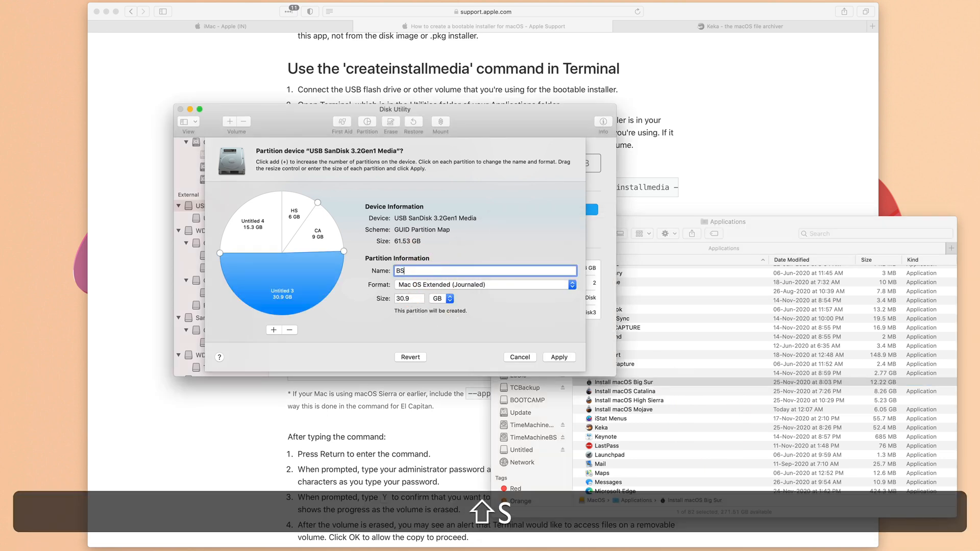
left_click(412, 297)
type("13")
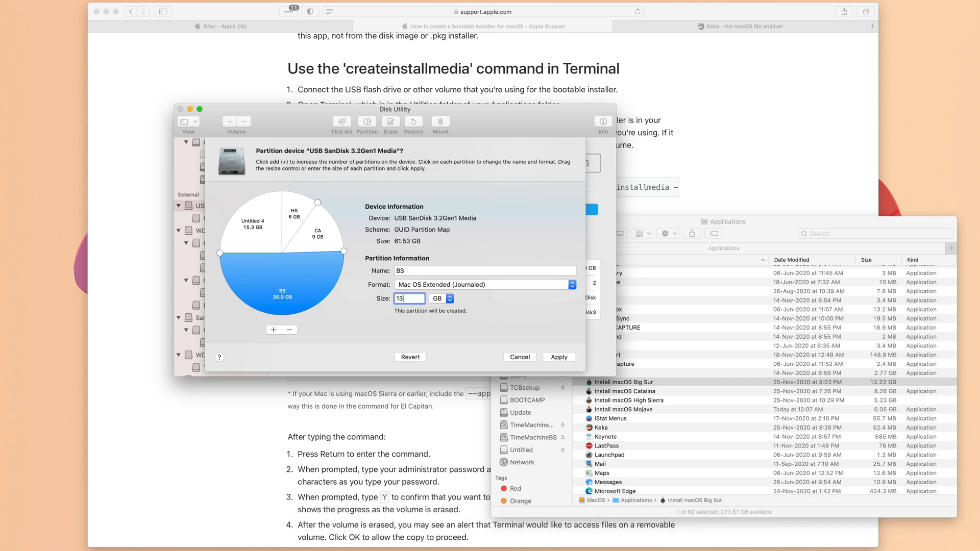
key("Tab")
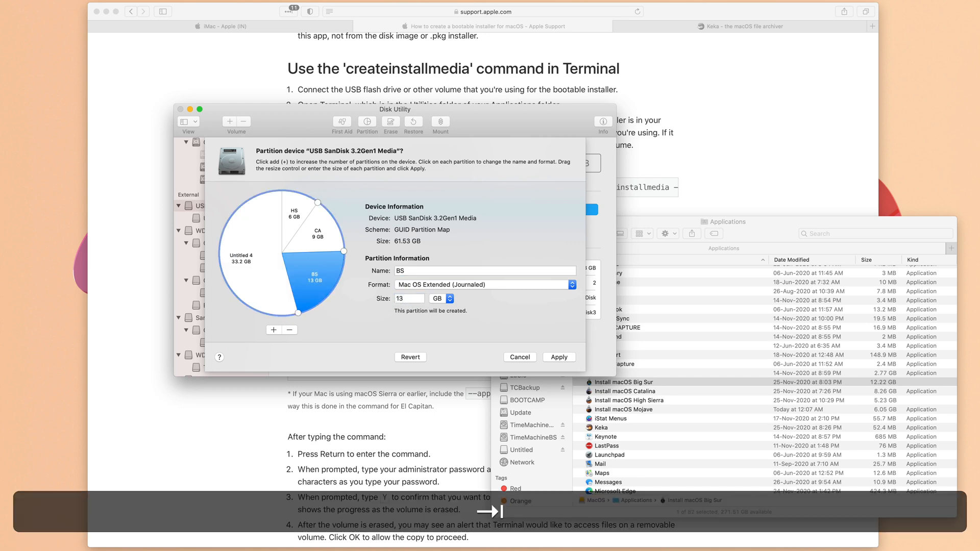
- Apply the partition layout with the remaining space as Untitled 4, then quit Disk Utility
left_click(242, 268)
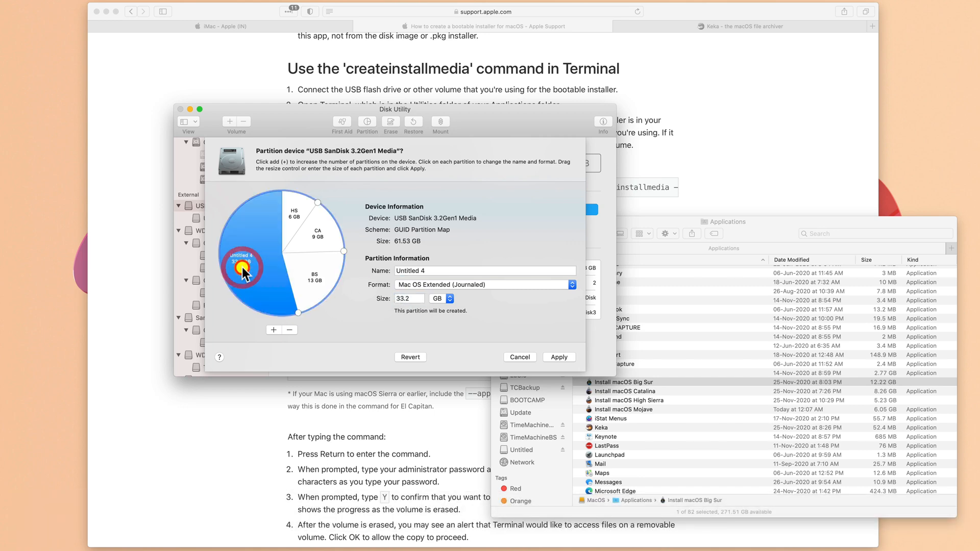
left_click(562, 357)
left_click(466, 323)
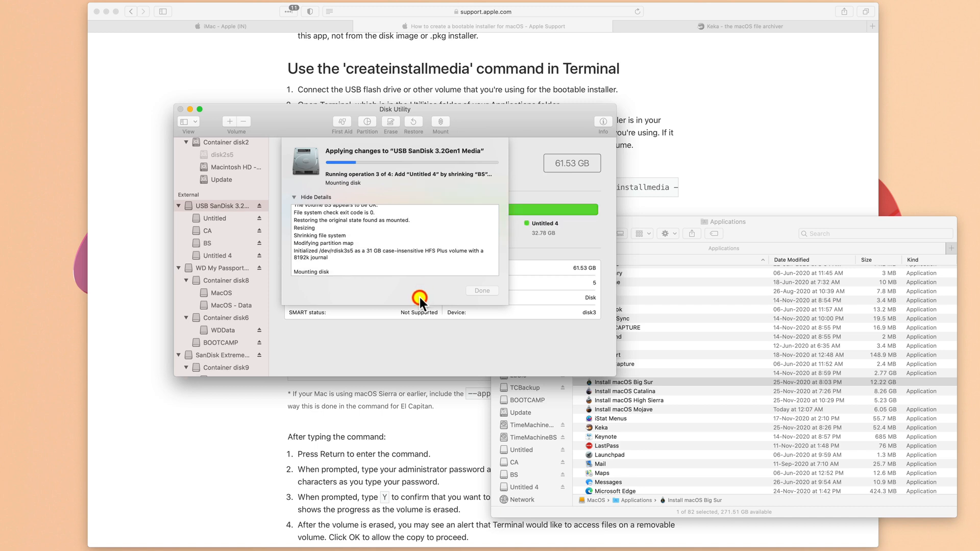
left_click(481, 282)
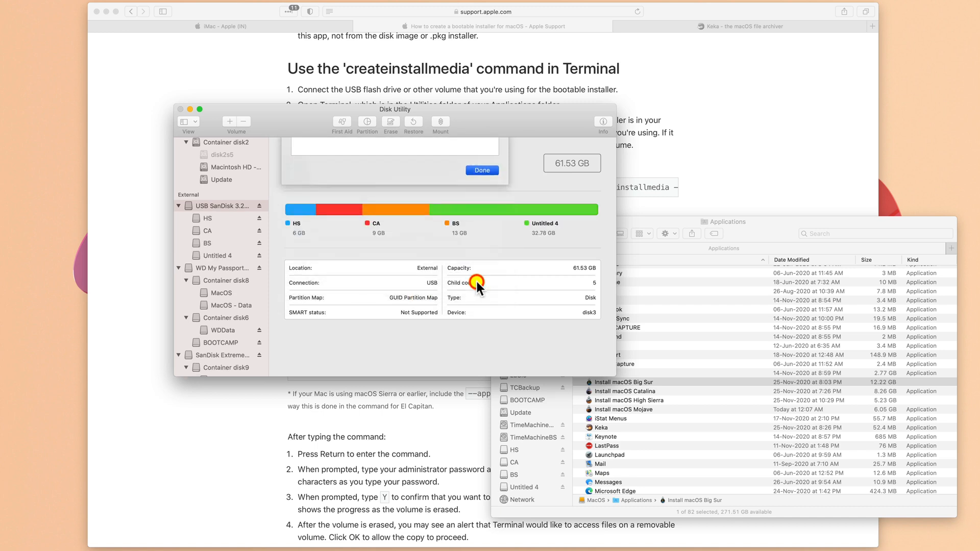
key("super")
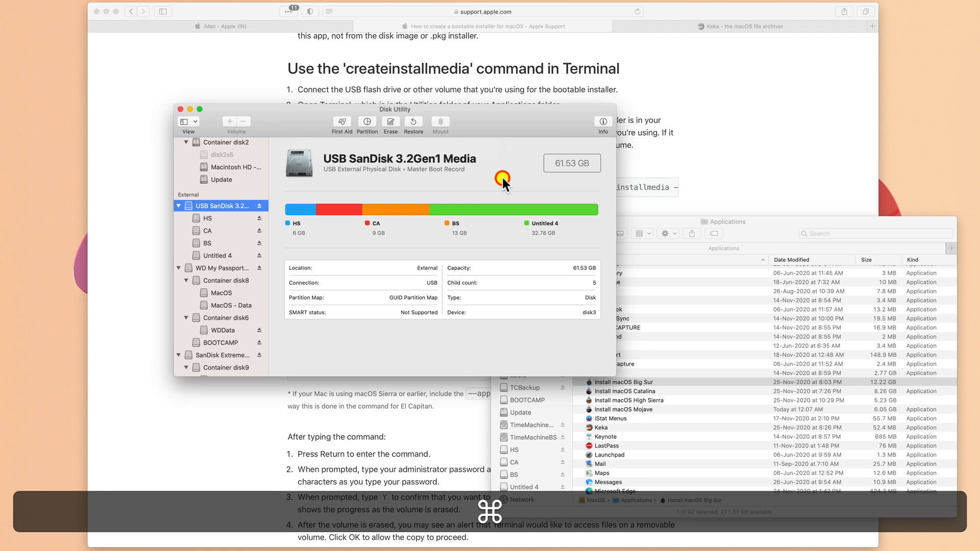
key("super+q")
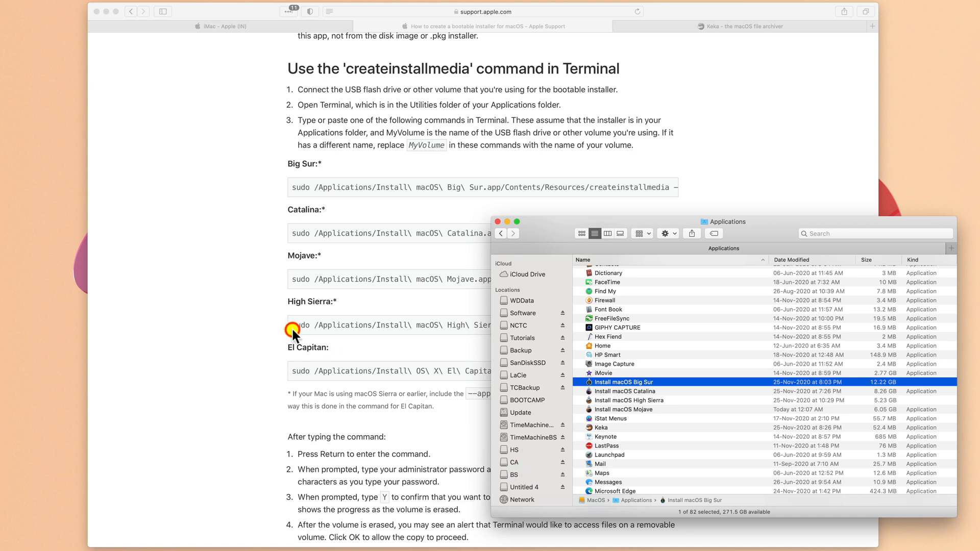
- Open Terminal through Spotlight search
left_click(228, 330)
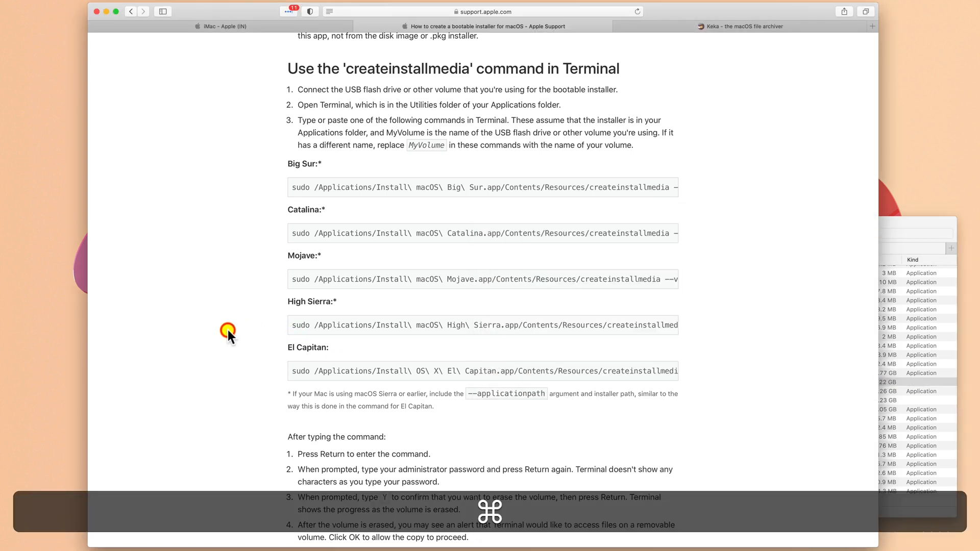
key("cmd+space")
type("ter")
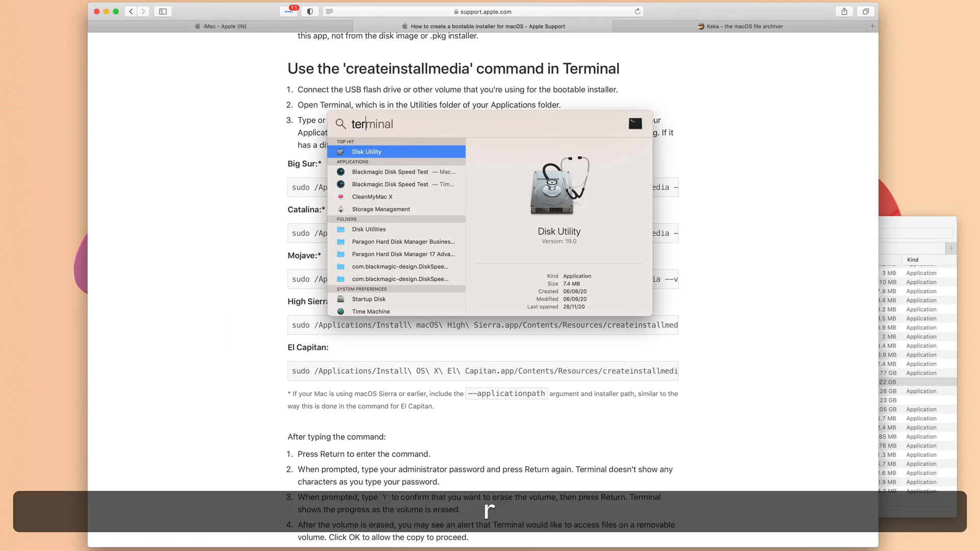
type("m")
key("Return")
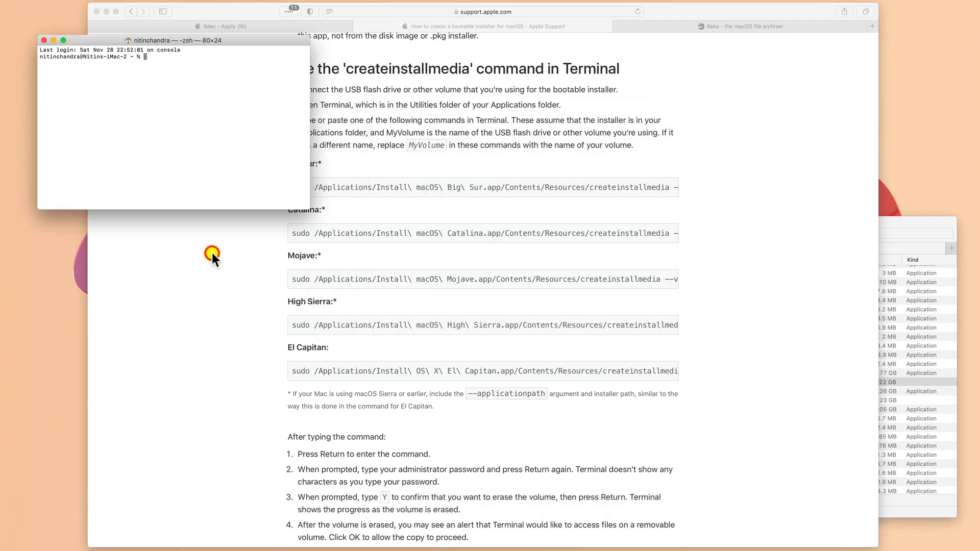
- Copy the Catalina createinstallmedia command from the Apple support page and paste it into Terminal
left_click(216, 297)
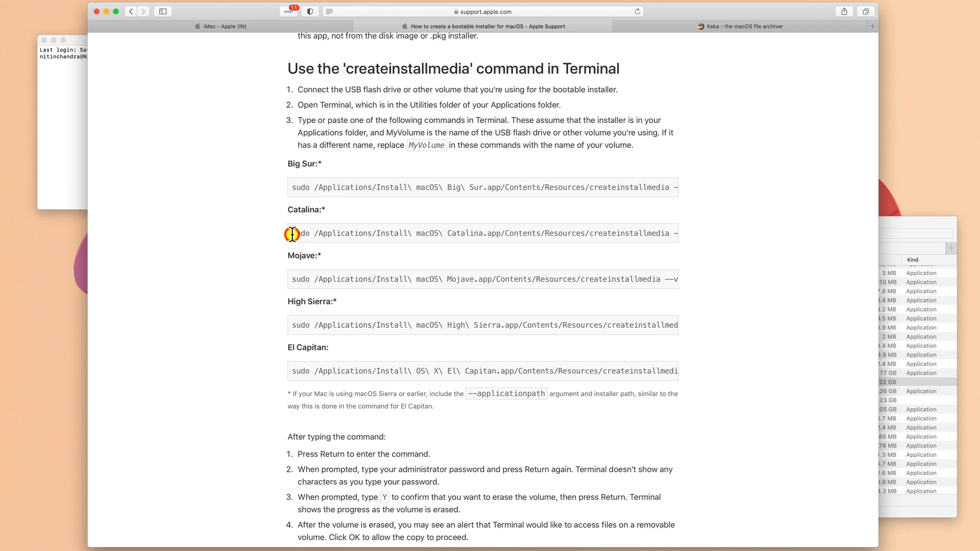
left_click_drag(295, 235, 712, 238)
key("cmd+c")
left_click(71, 181)
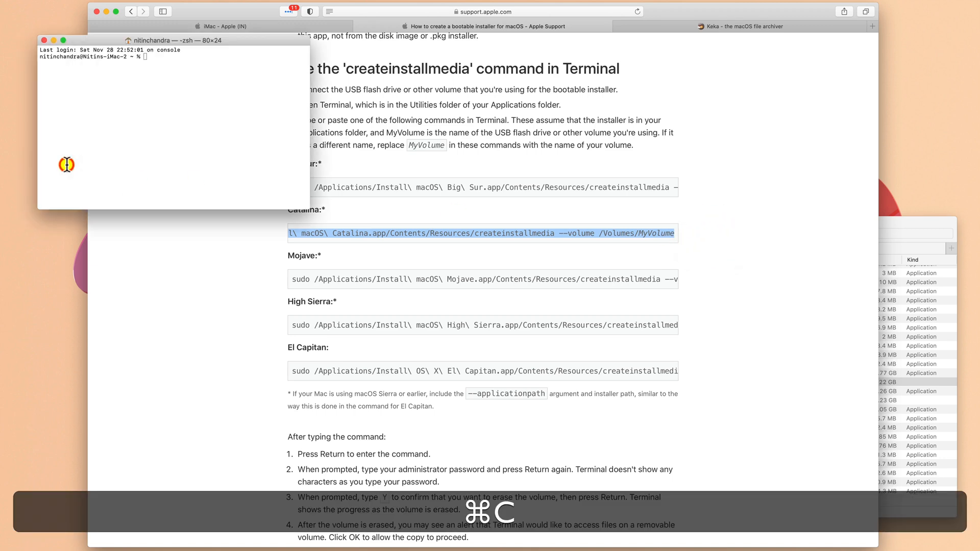
key("cmd+v")
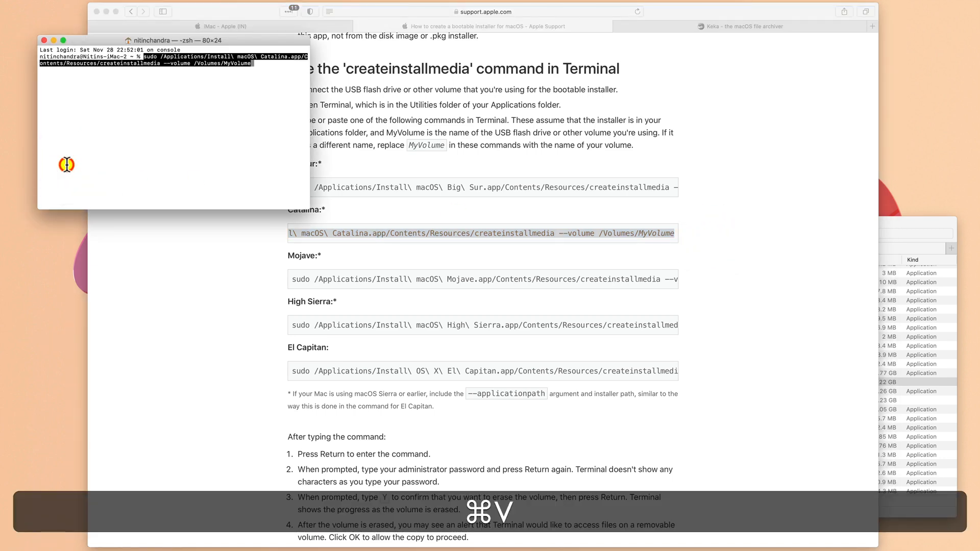
- Replace MyVolume with CA in the pasted command and run it
key("BackSpace")
key("BackSpace")
key("BackSpace")
key("BackSpace")
key("BackSpace")
key("BackSpace")
key("BackSpace")
key("BackSpace")
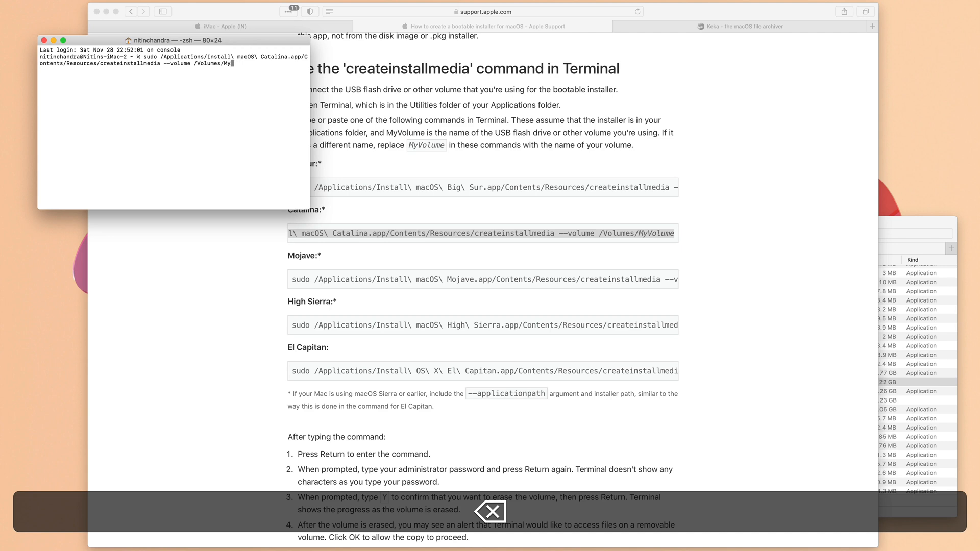
type("CA")
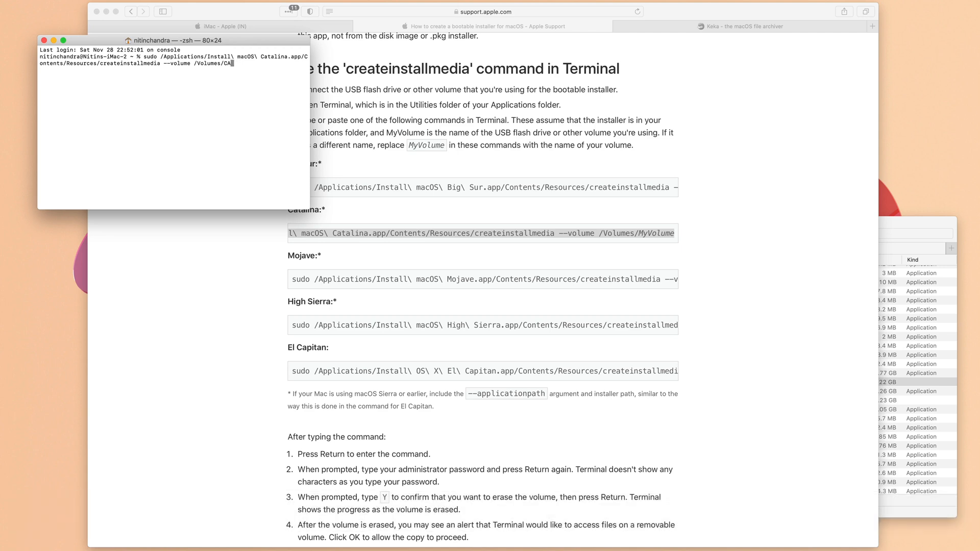
key("Return")
key("Return")
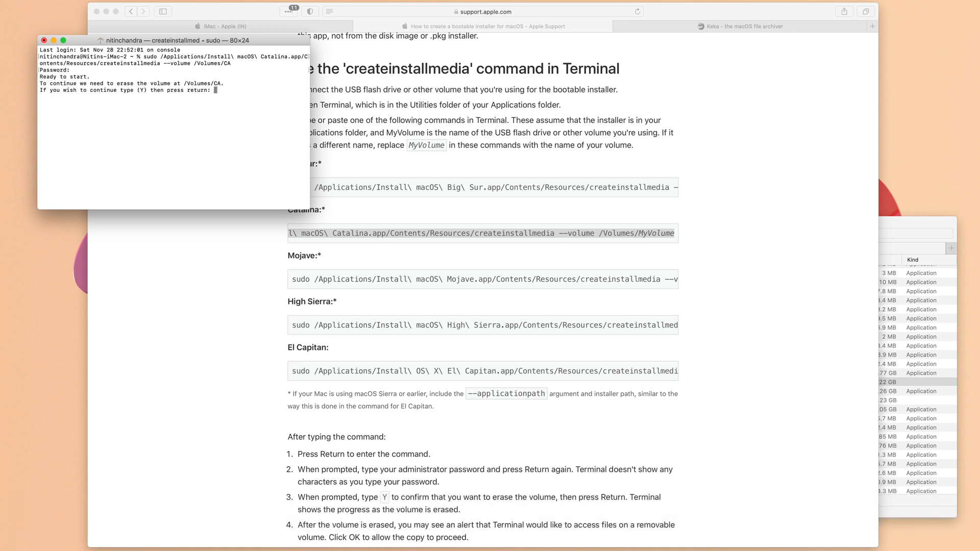
- Enter the administrator password and confirm erasing the CA volume with Y
type("Y")
key("Return")
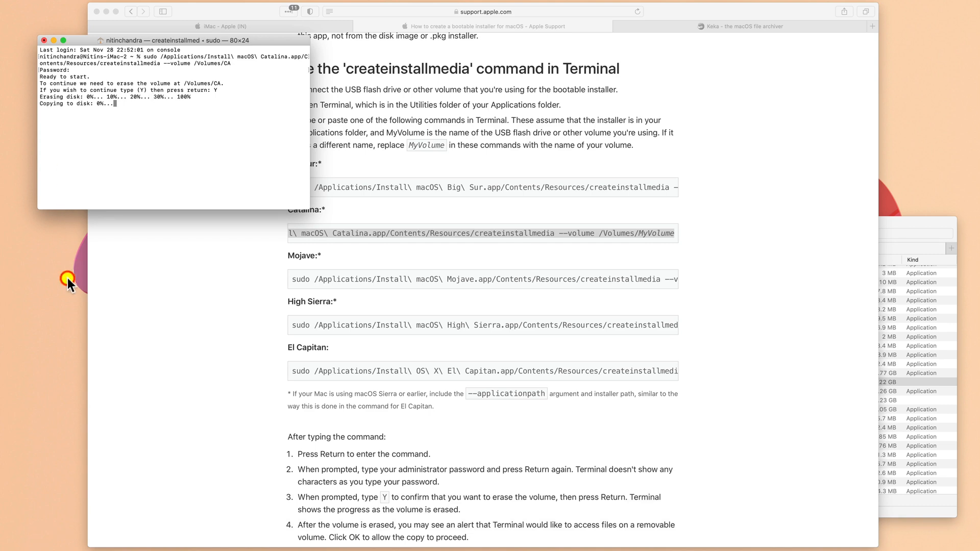
left_click(241, 308)
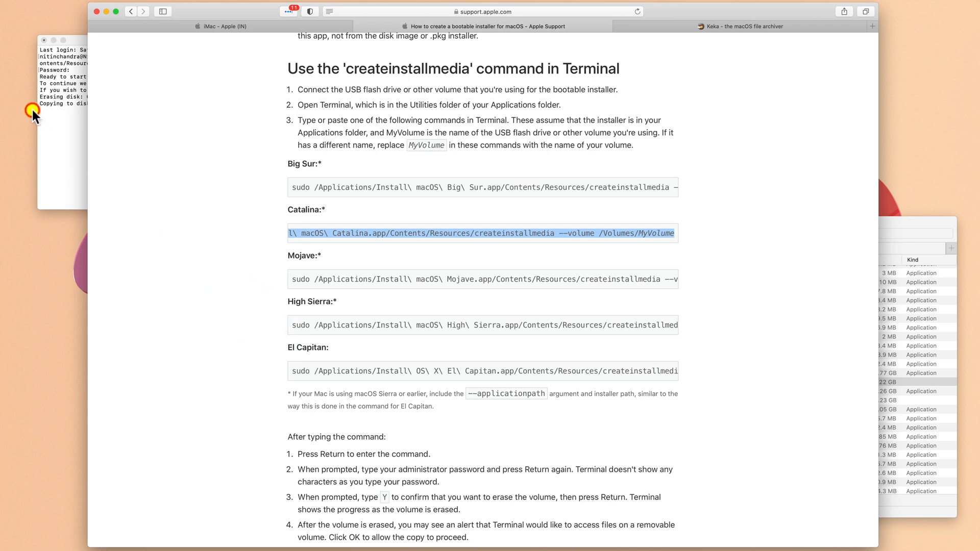
left_click(51, 122)
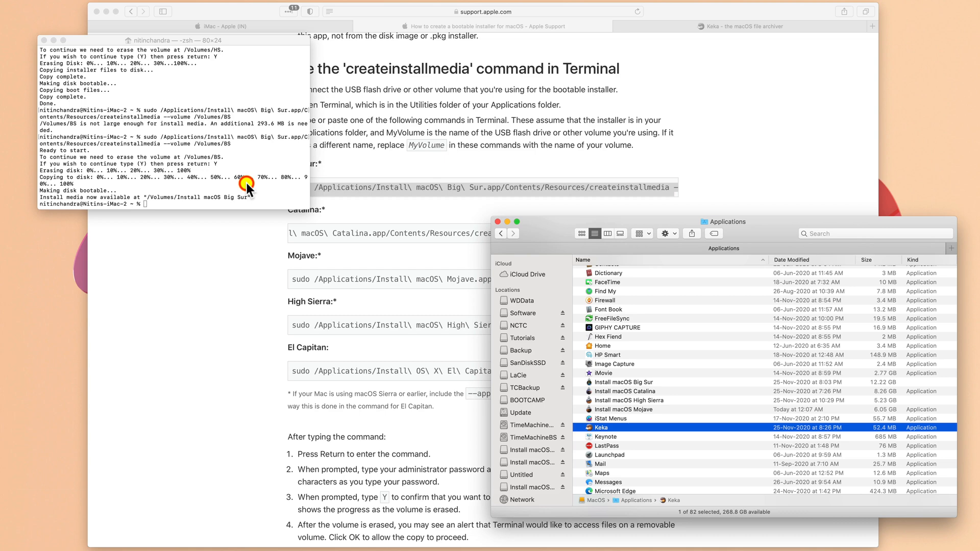
- Open Disk Utility through Spotlight search to review the USB drive's volumes
key("super+space")
type("dis")
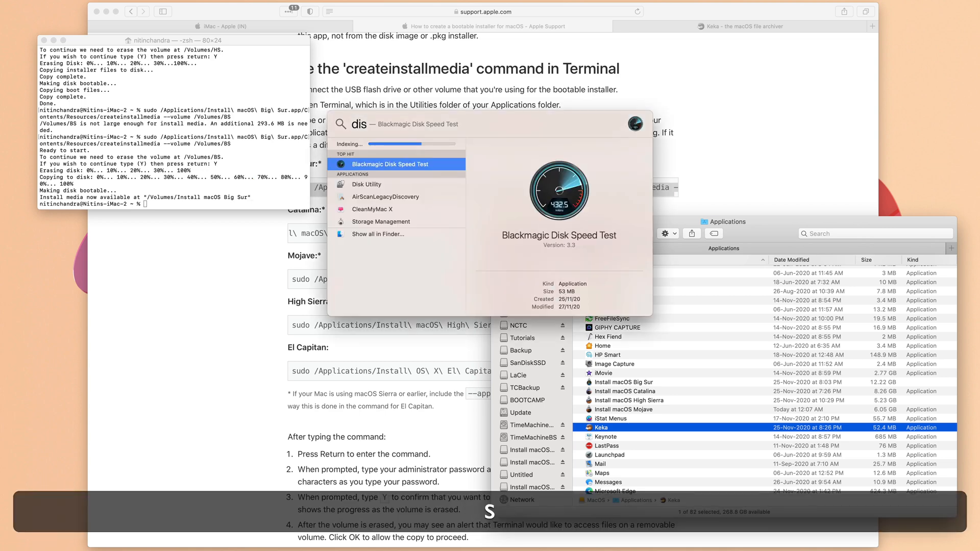
type("k h")
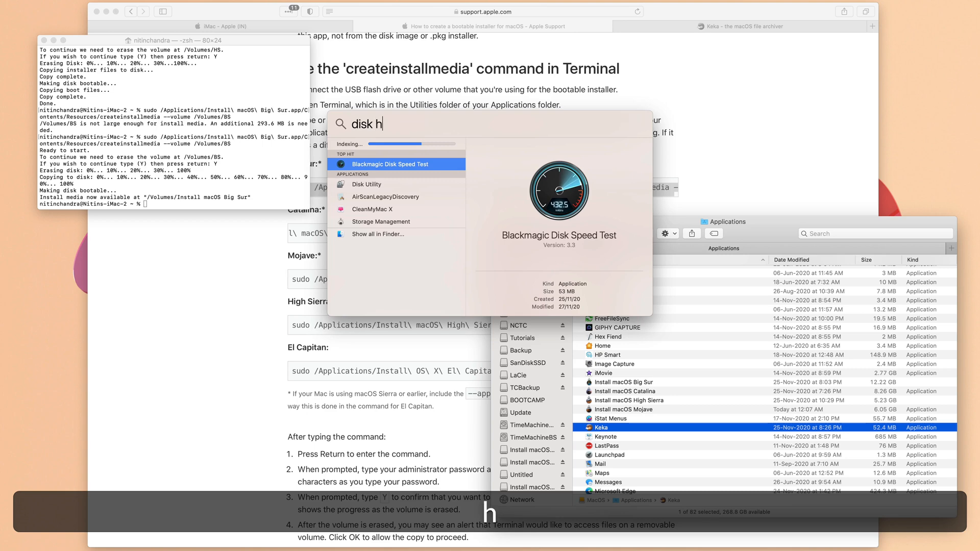
key("BackSpace")
type("u")
key("Return")
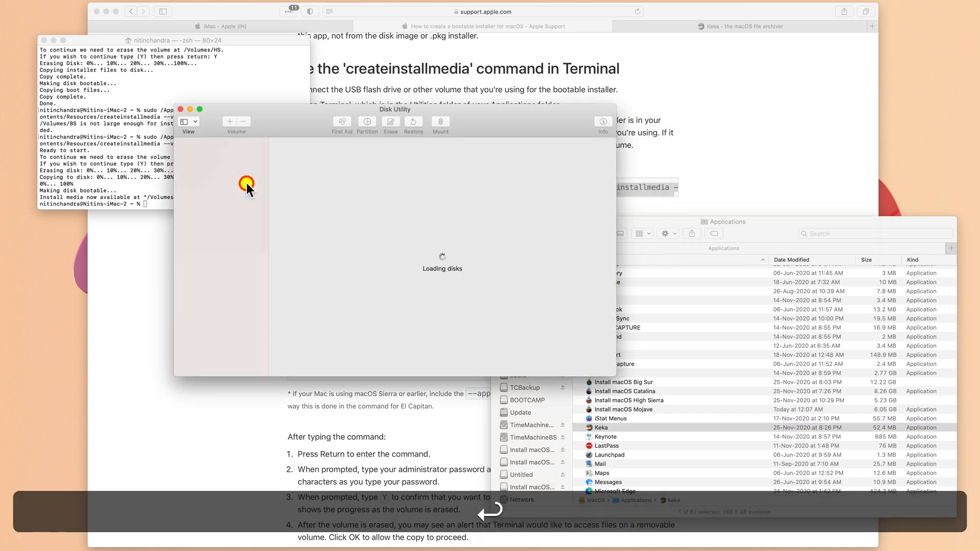
left_click(229, 230)
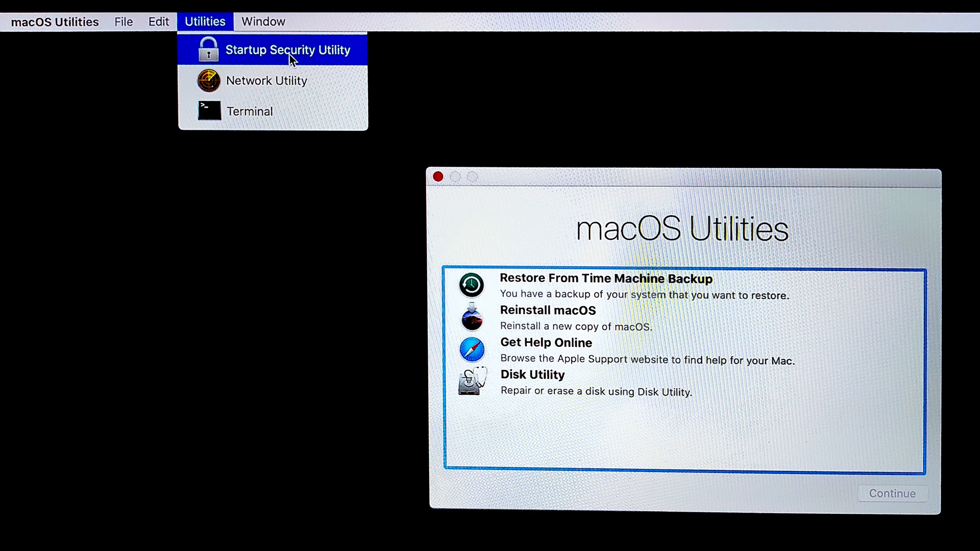
- Open Startup Security Utility from the macOS Recovery utilities
left_click(290, 54)
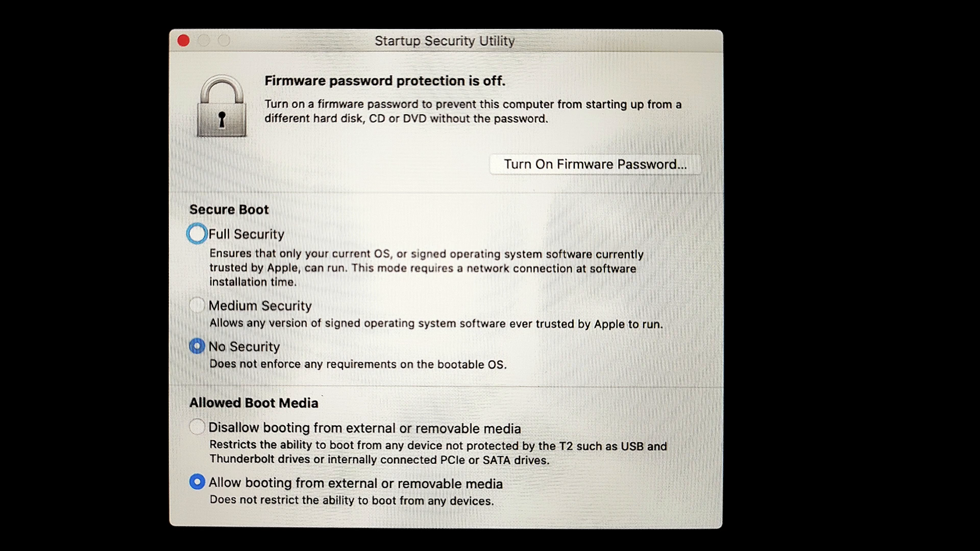